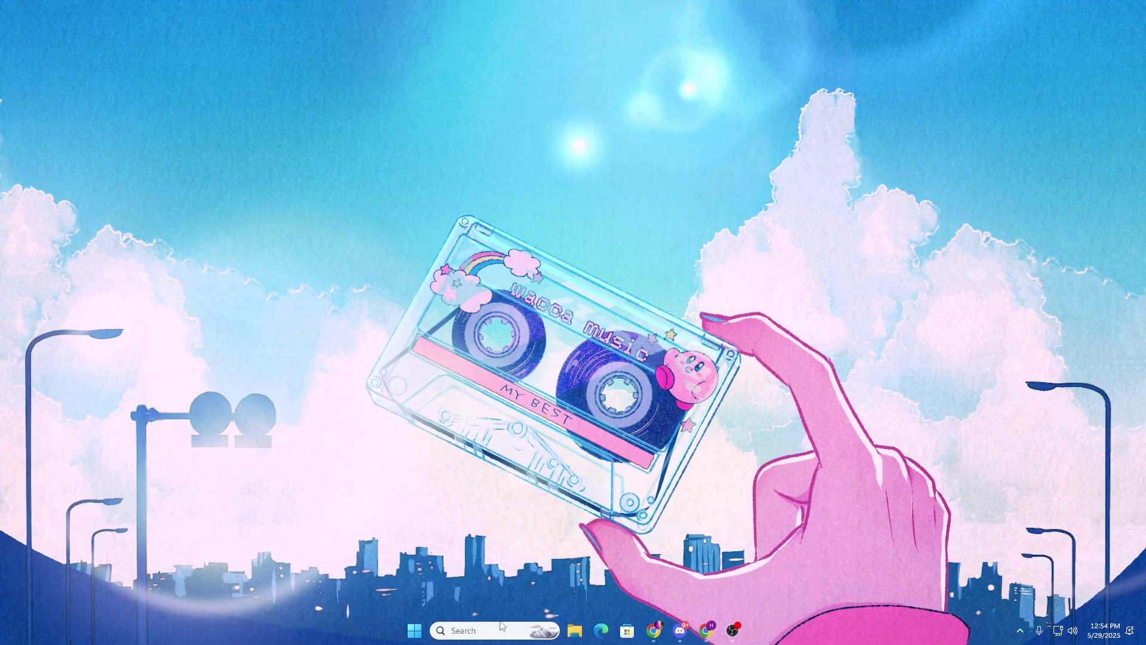
# Step: Search Windows for 'Cl' and launch Disk Cleanup from the results
pyautogui.click(500, 627)
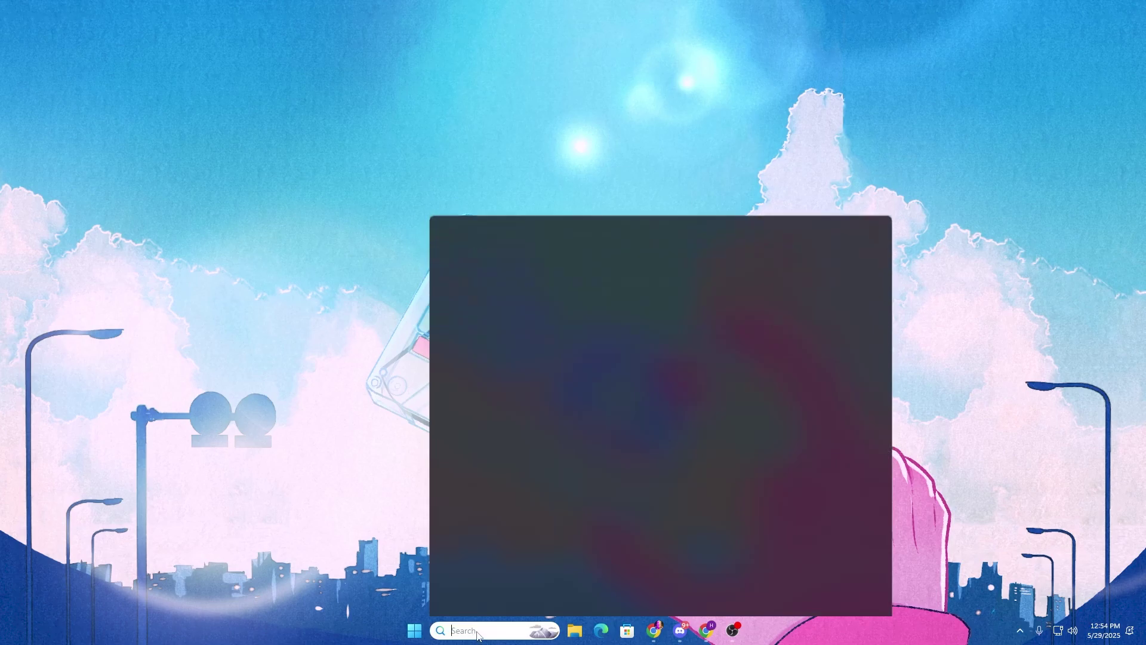
pyautogui.write('Cl')
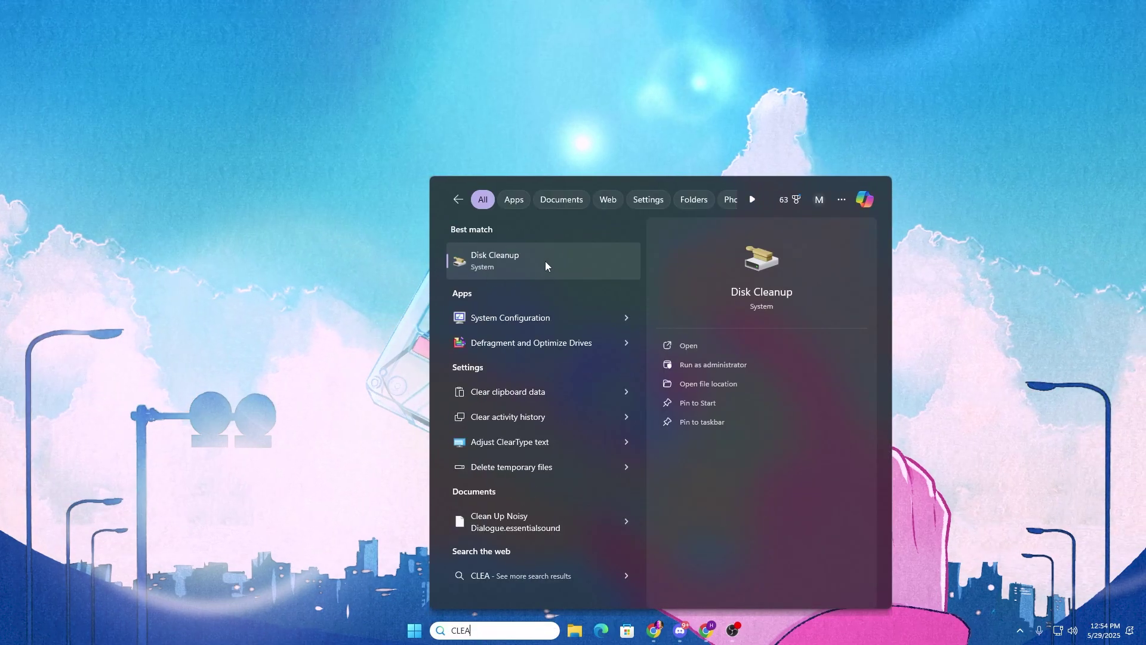
pyautogui.click(506, 262)
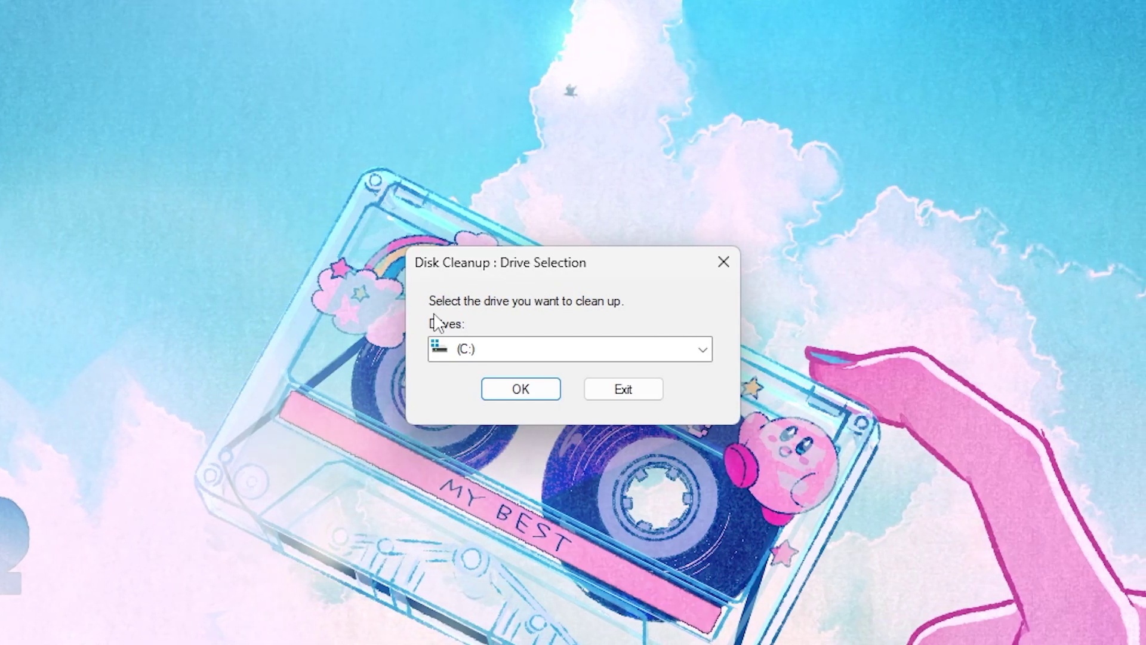
# Step: Clean drive C:, deleting DirectX Shader Cache, Delivery Optimization Files and Temporary files
pyautogui.click(520, 388)
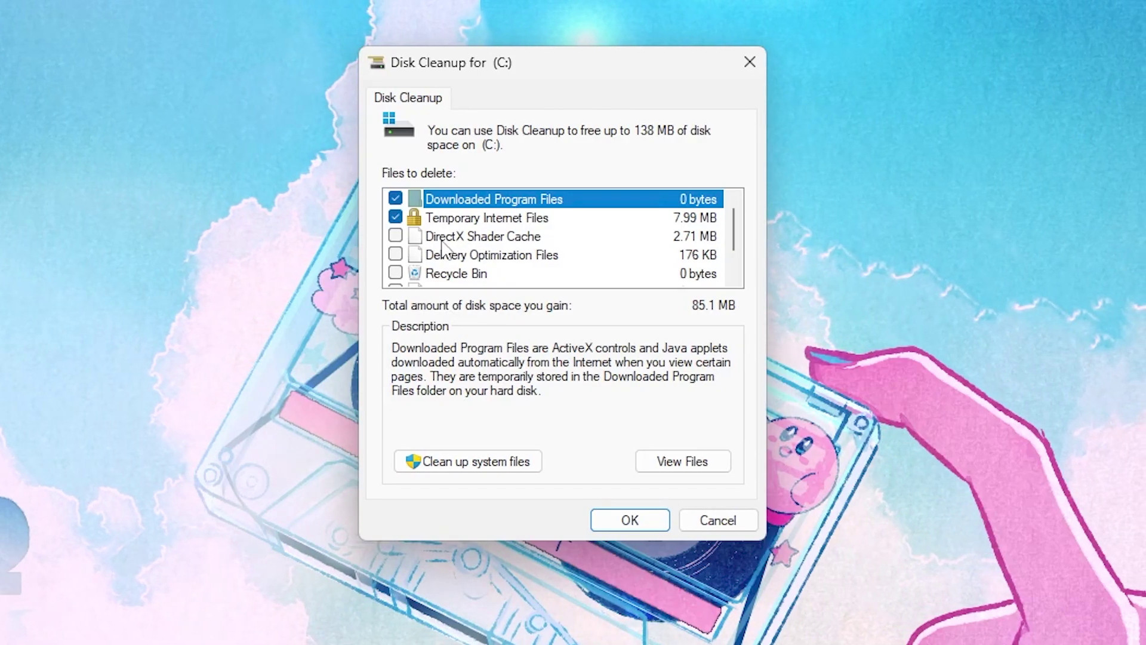
pyautogui.click(396, 237)
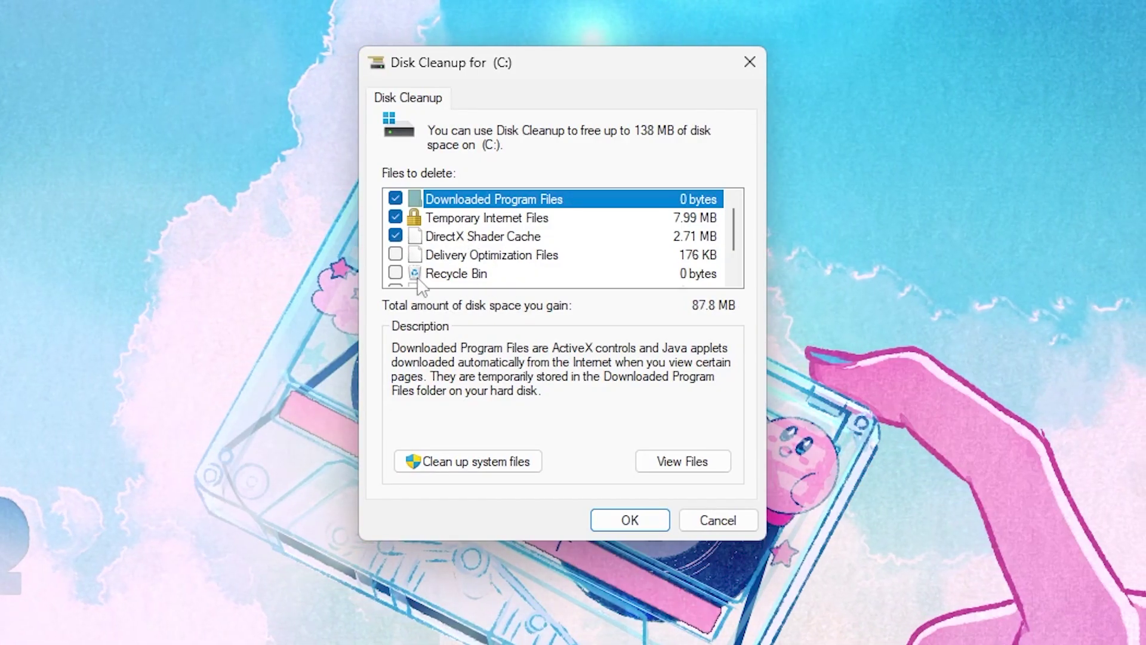
pyautogui.click(396, 254)
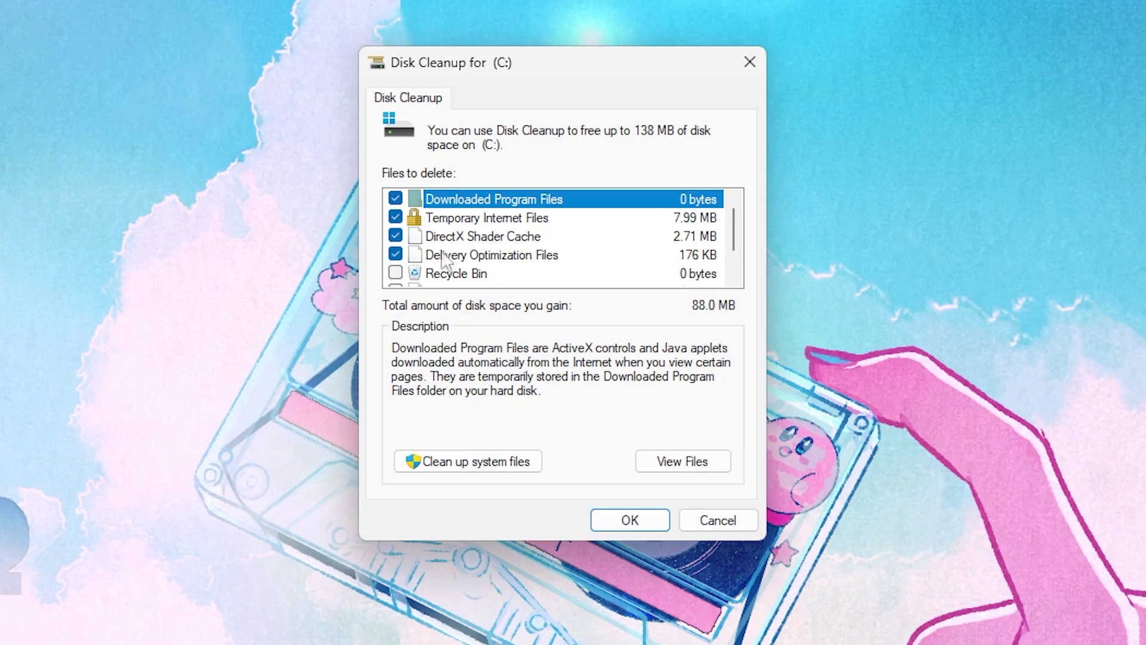
pyautogui.scroll(-1, 537, 245)
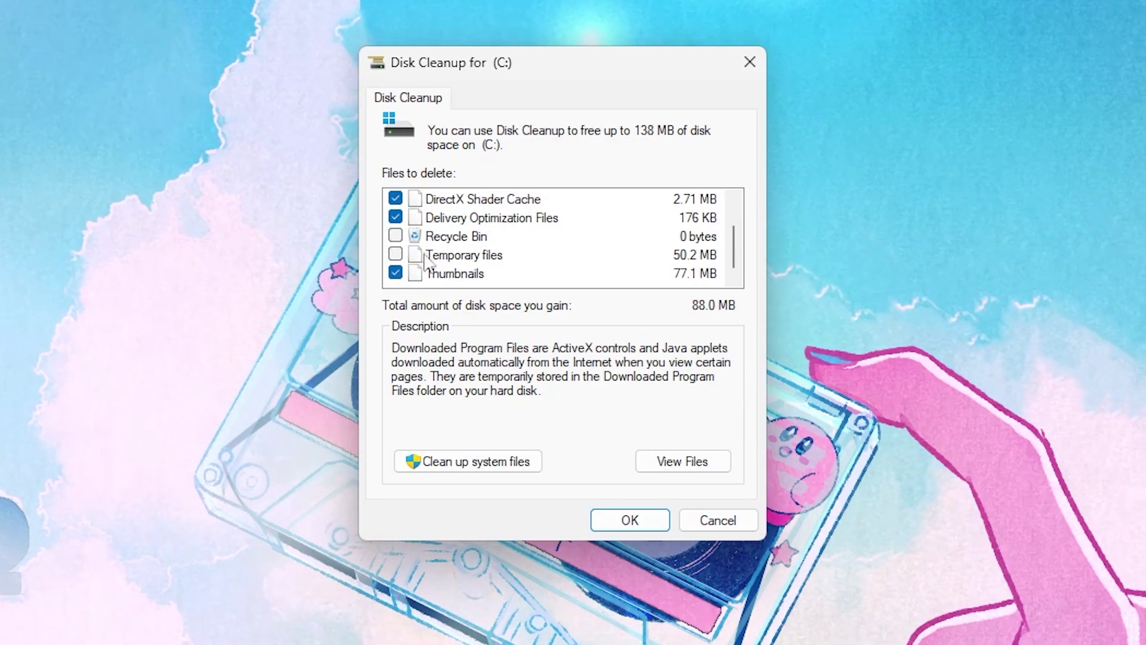
pyautogui.click(395, 255)
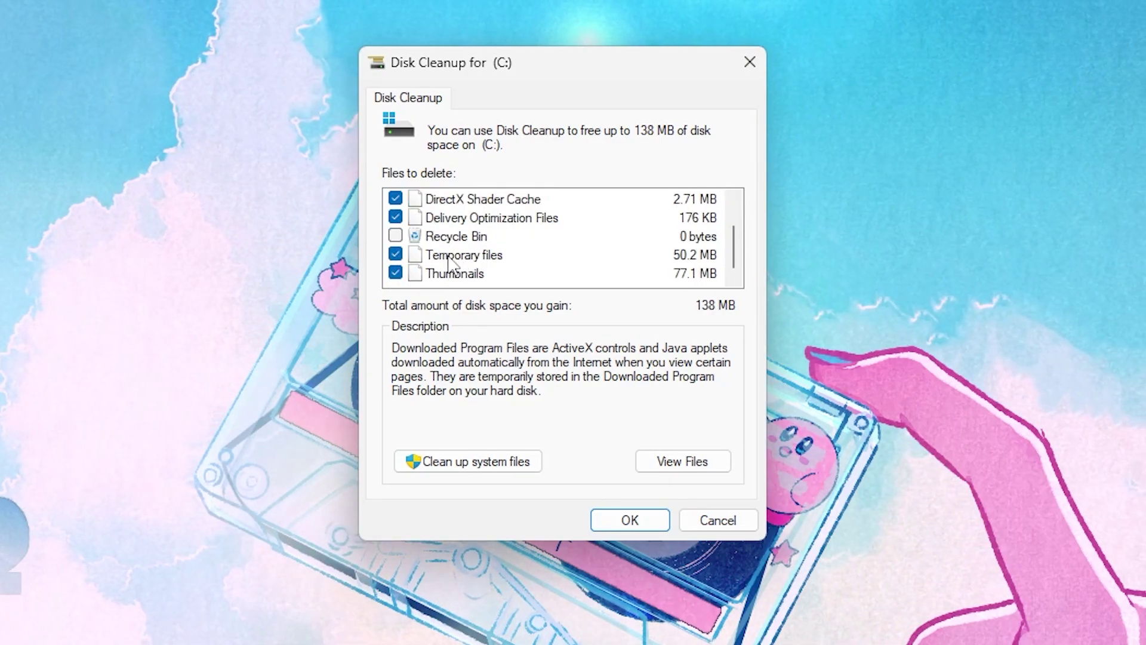
pyautogui.click(620, 523)
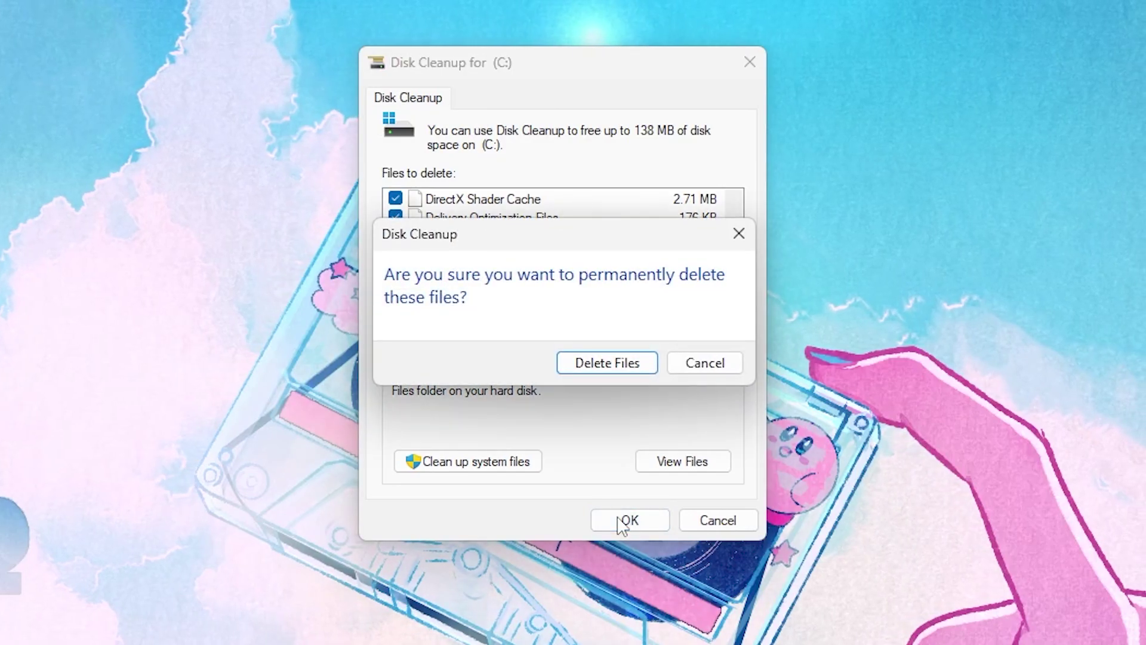
pyautogui.click(621, 362)
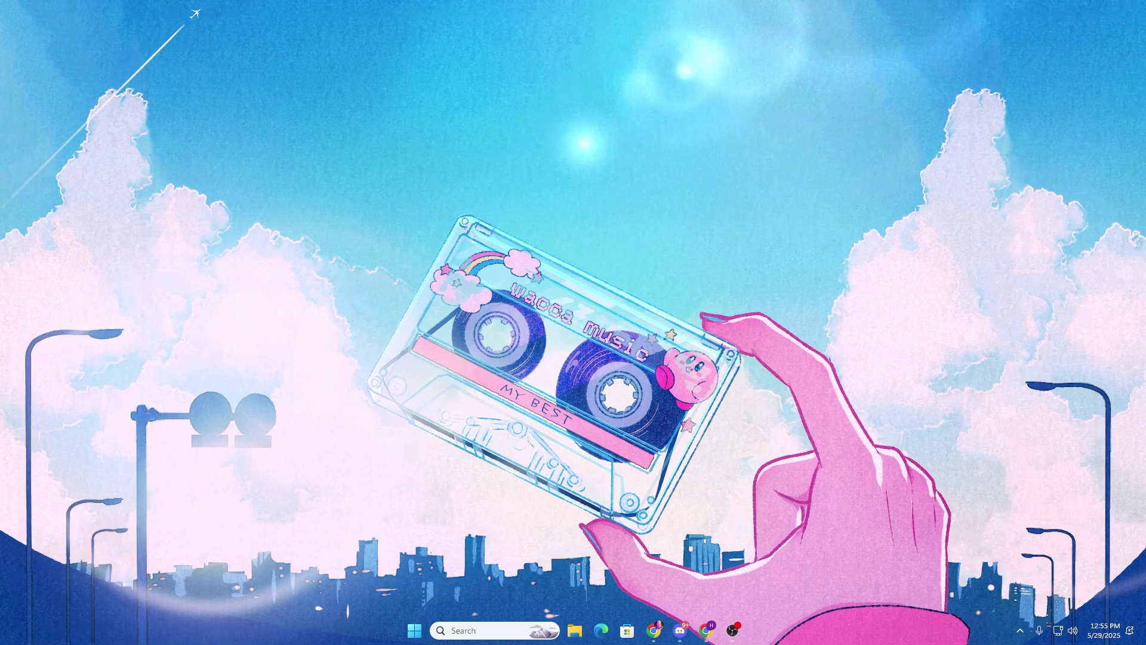
# Step: Show the desktop icons and select the Fortnite settings folder and its .rar archive
pyautogui.hotkey('ctrl', 'v')
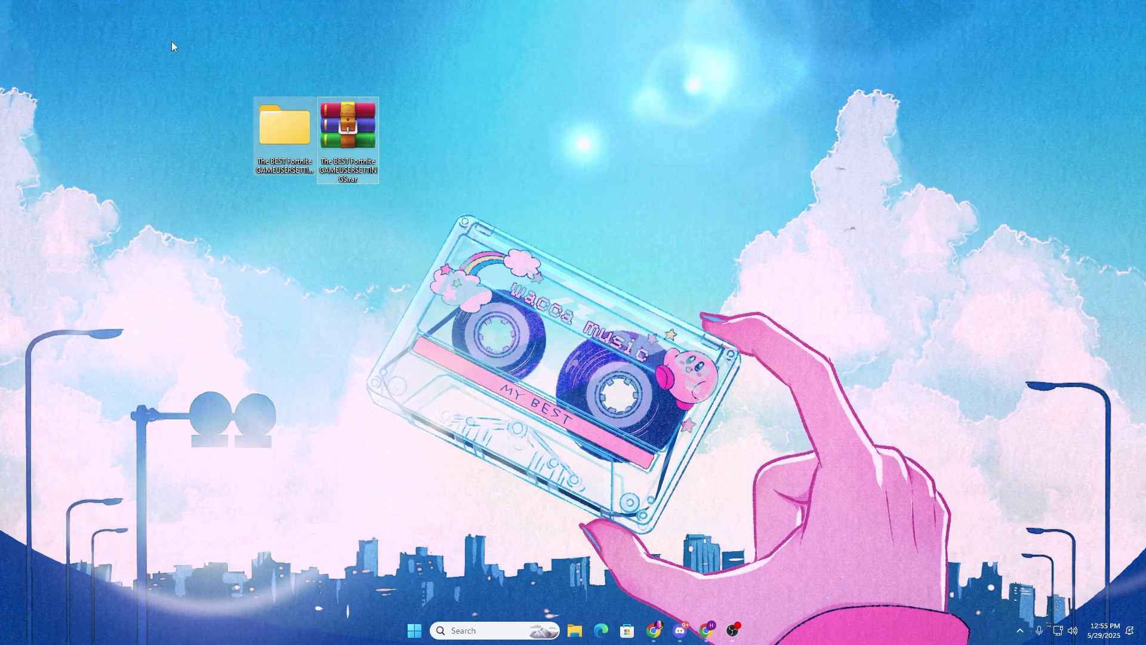
pyautogui.moveTo(171, 42); pyautogui.dragTo(460, 219)
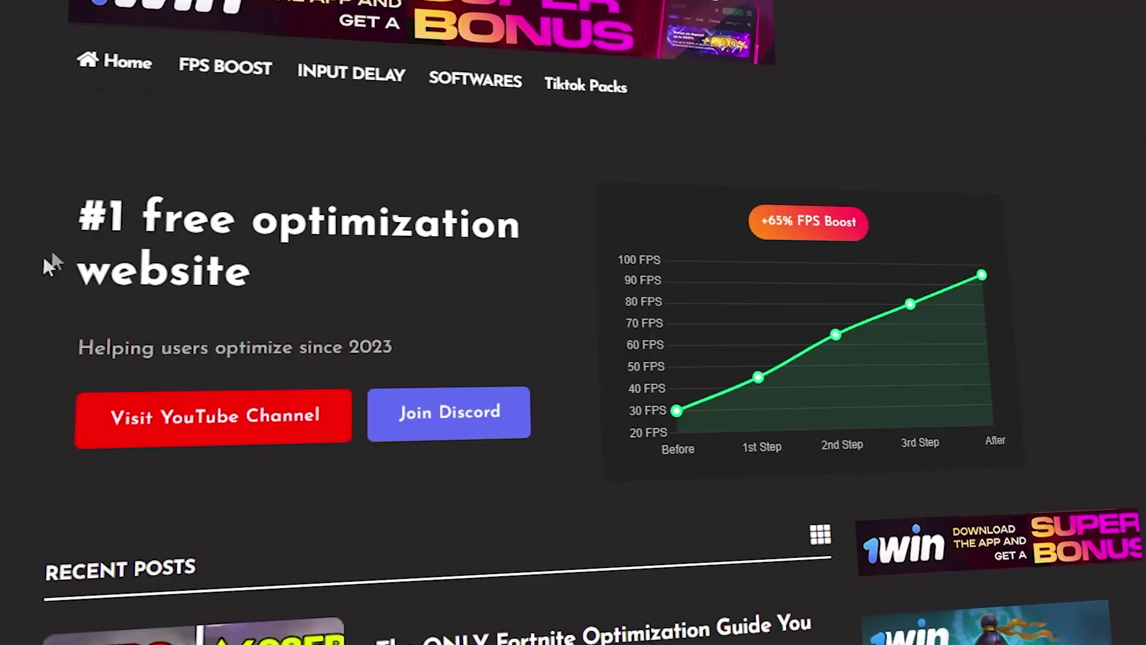
pyautogui.scroll(-15, 217, 133)
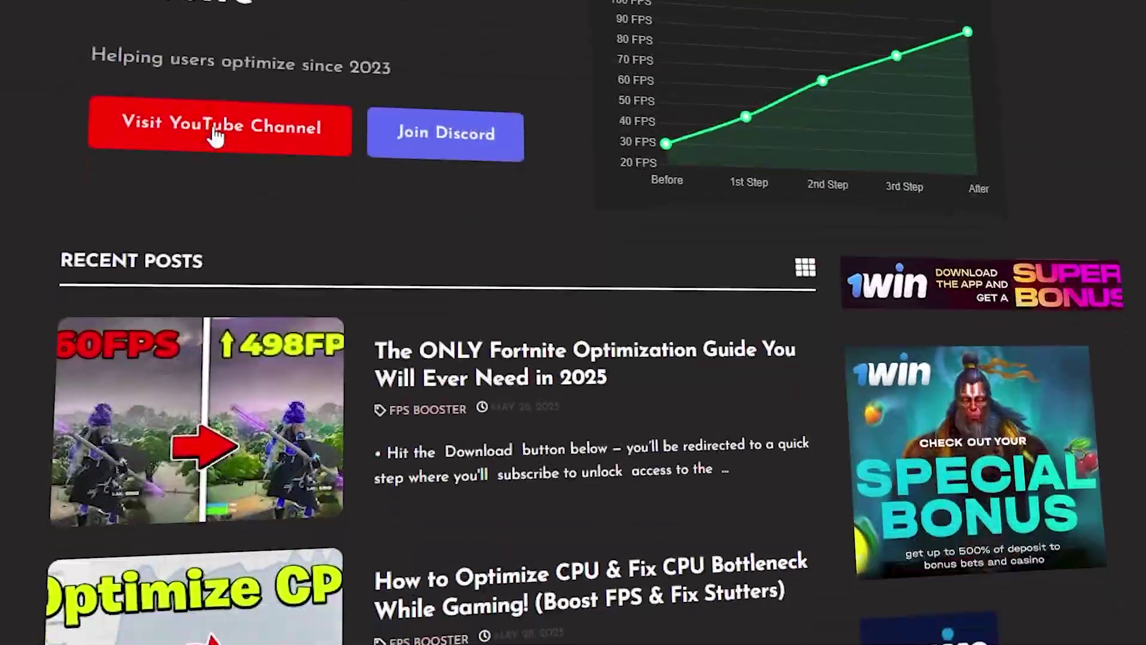
pyautogui.scroll(-12, 200, 262)
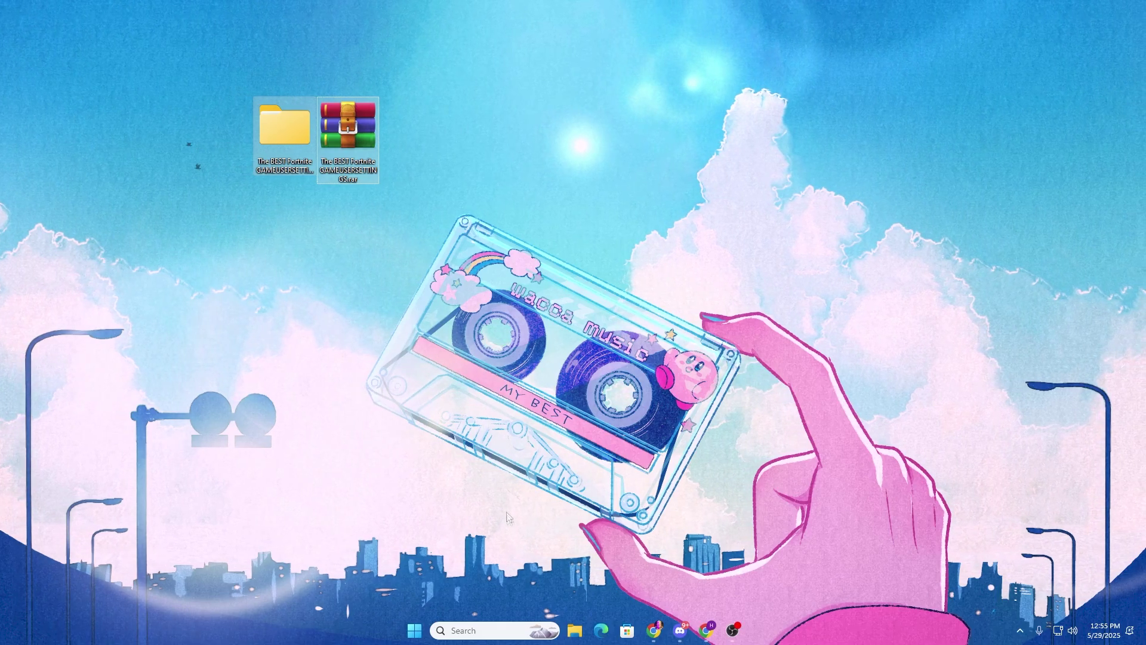
# Step: Through Run, open AppData\Local\FortniteGame\Saved\Config\WindowsClient in File Explorer
pyautogui.click(487, 633)
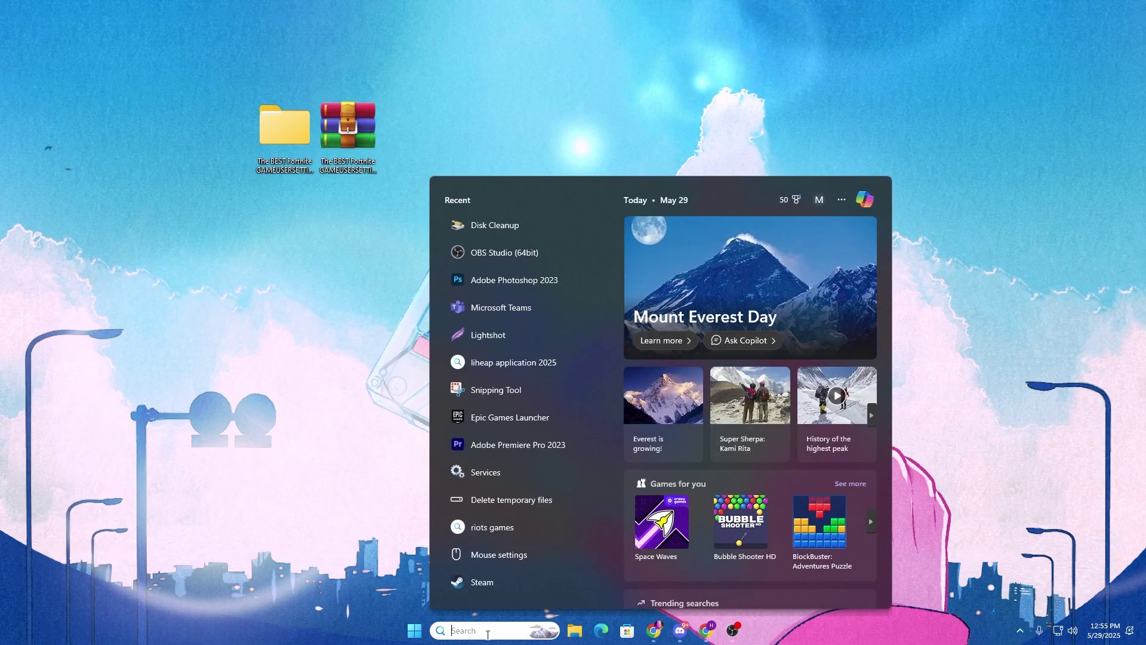
pyautogui.write('run')
pyautogui.press('Return')
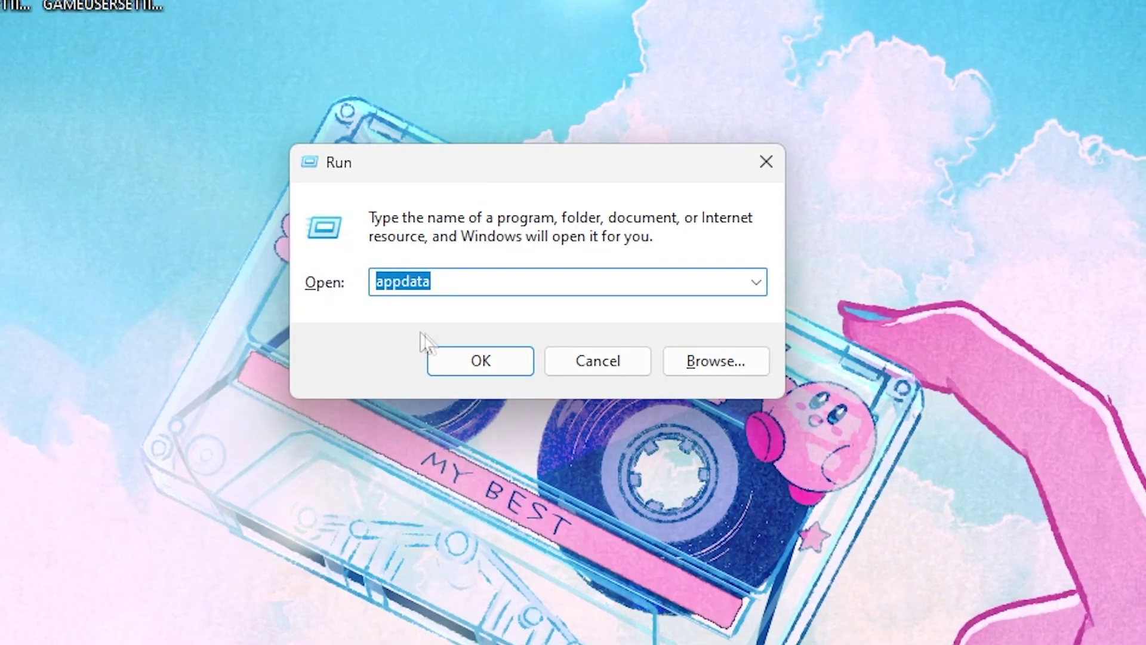
pyautogui.click(484, 360)
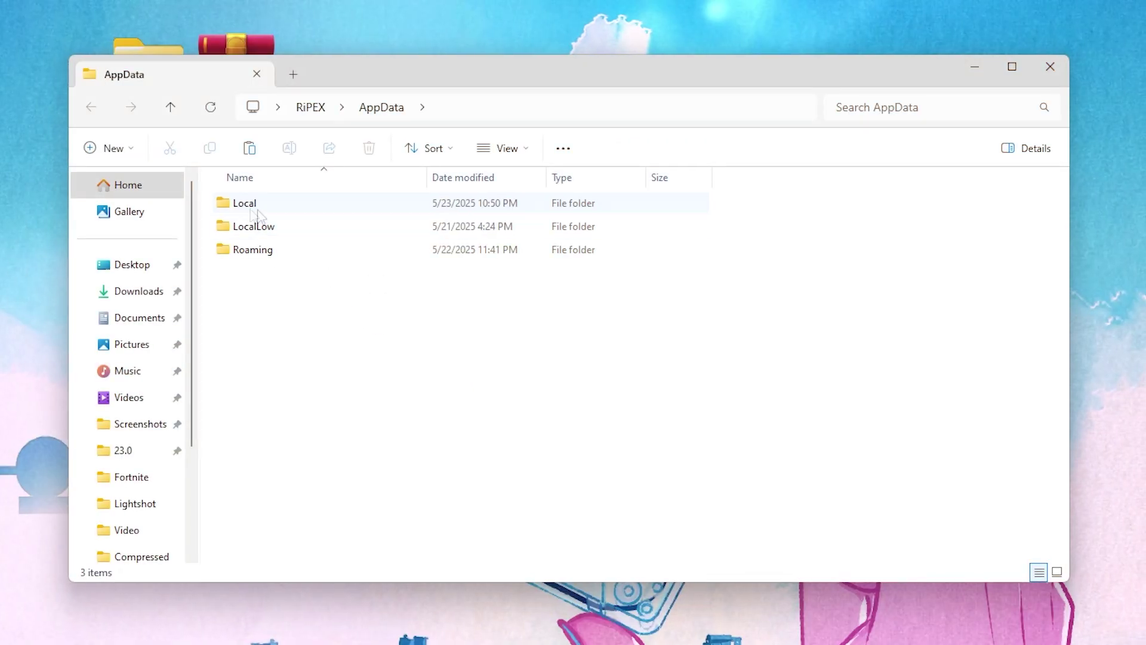
pyautogui.doubleClick(266, 206)
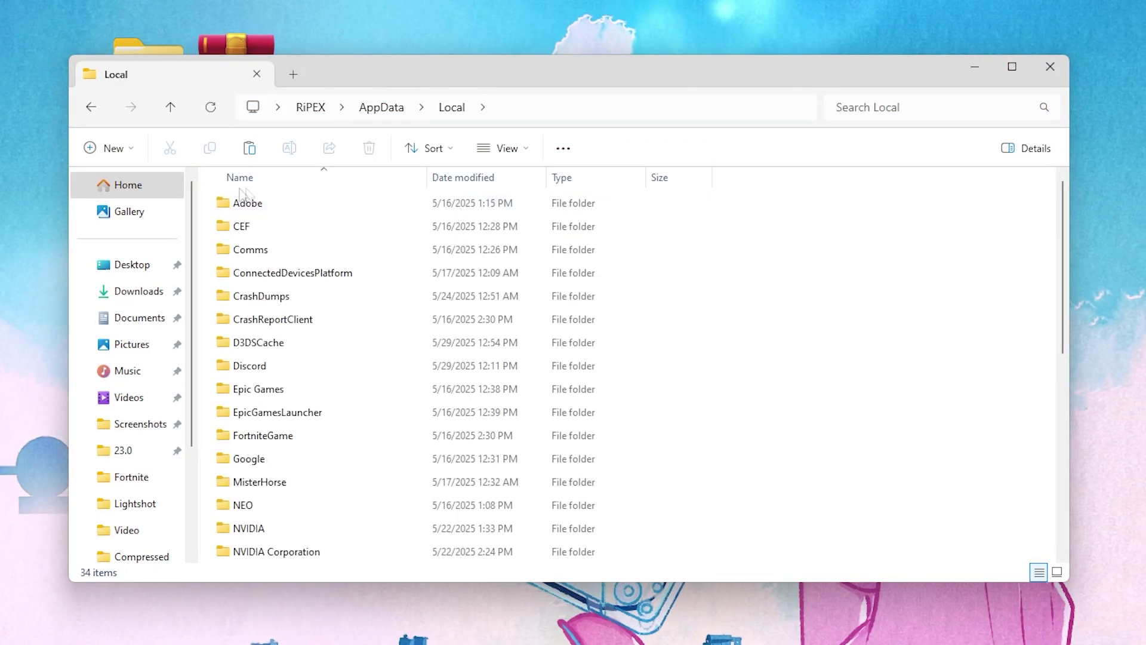
pyautogui.doubleClick(269, 435)
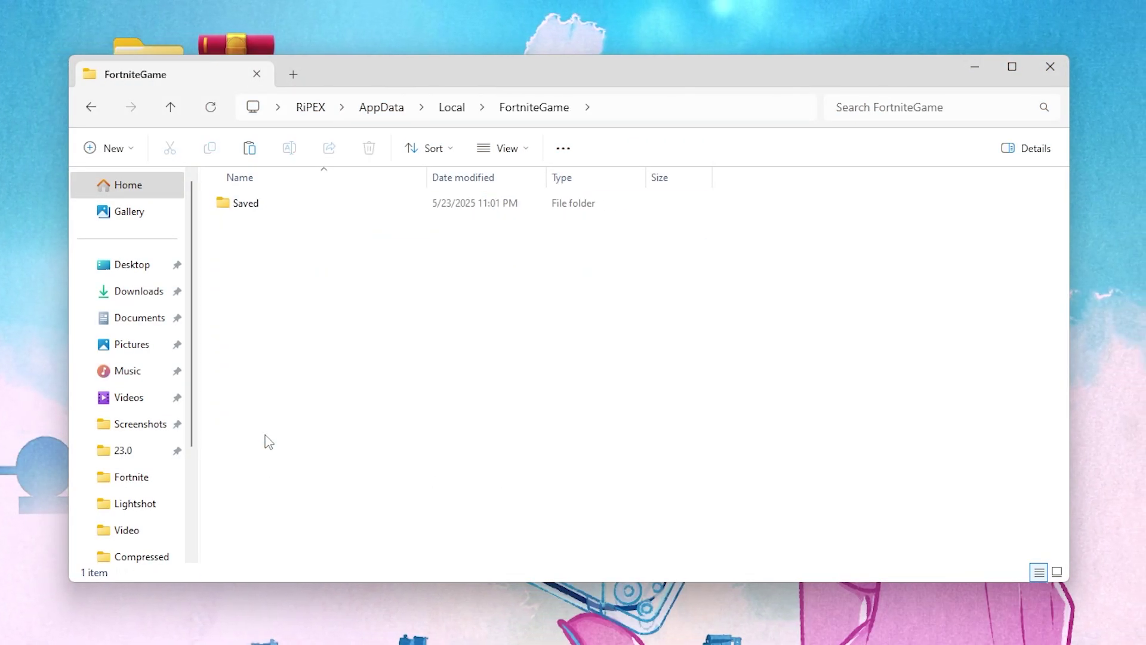
pyautogui.doubleClick(263, 206)
pyautogui.doubleClick(292, 228)
pyautogui.doubleClick(302, 227)
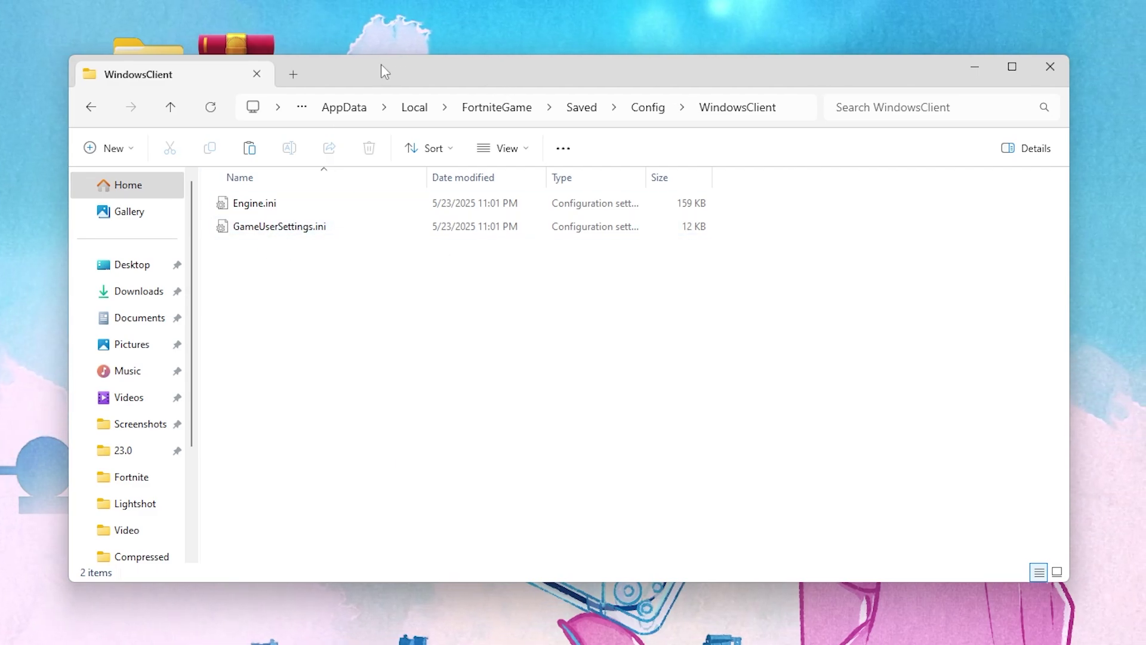
# Step: Open the downloaded Fortnite settings folder in a second window beside the first
pyautogui.moveTo(381, 63); pyautogui.dragTo(606, 56)
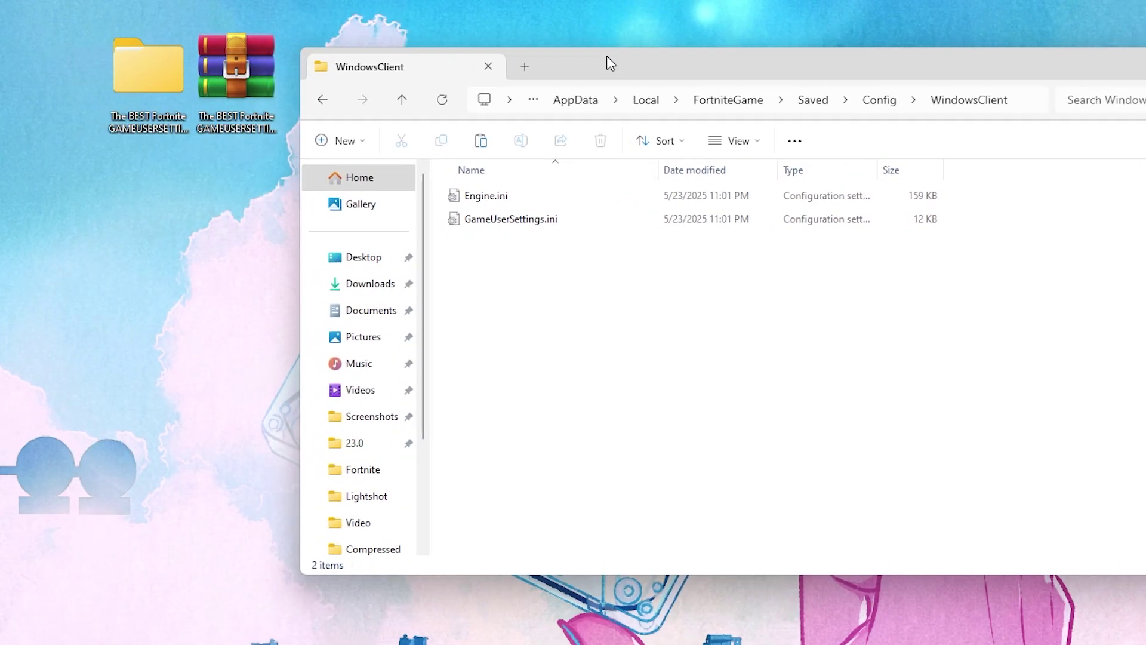
pyautogui.doubleClick(170, 67)
pyautogui.moveTo(575, 97); pyautogui.dragTo(389, 91)
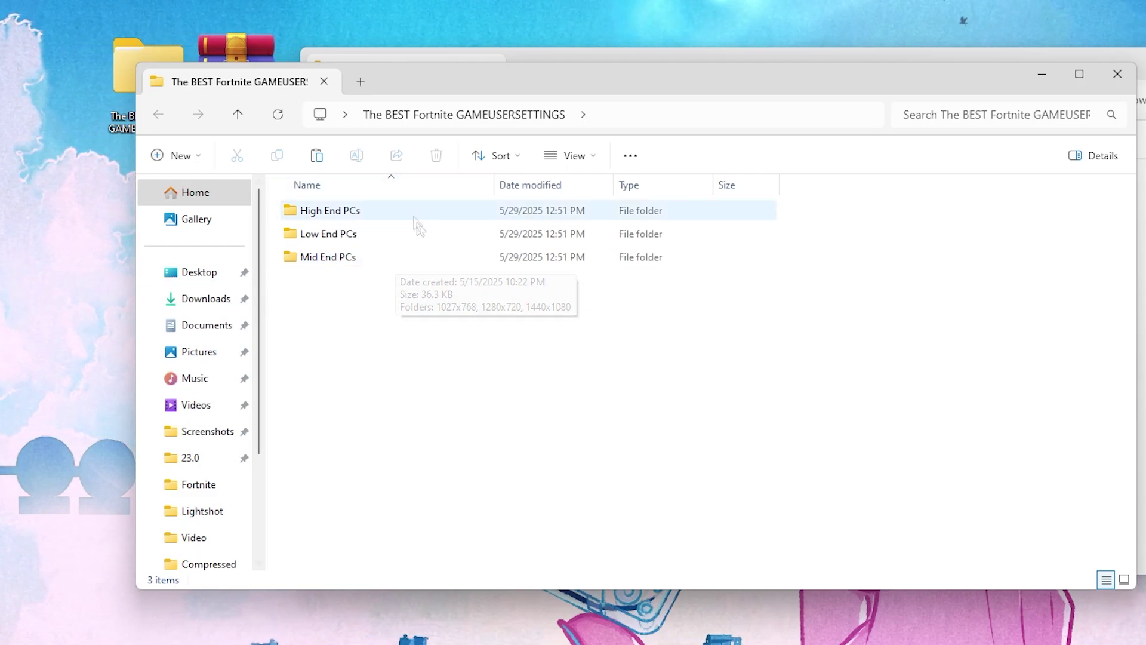
# Step: Copy GameUserSettings.ini from the Low End PCs 800x600 preset folder
pyautogui.doubleClick(345, 237)
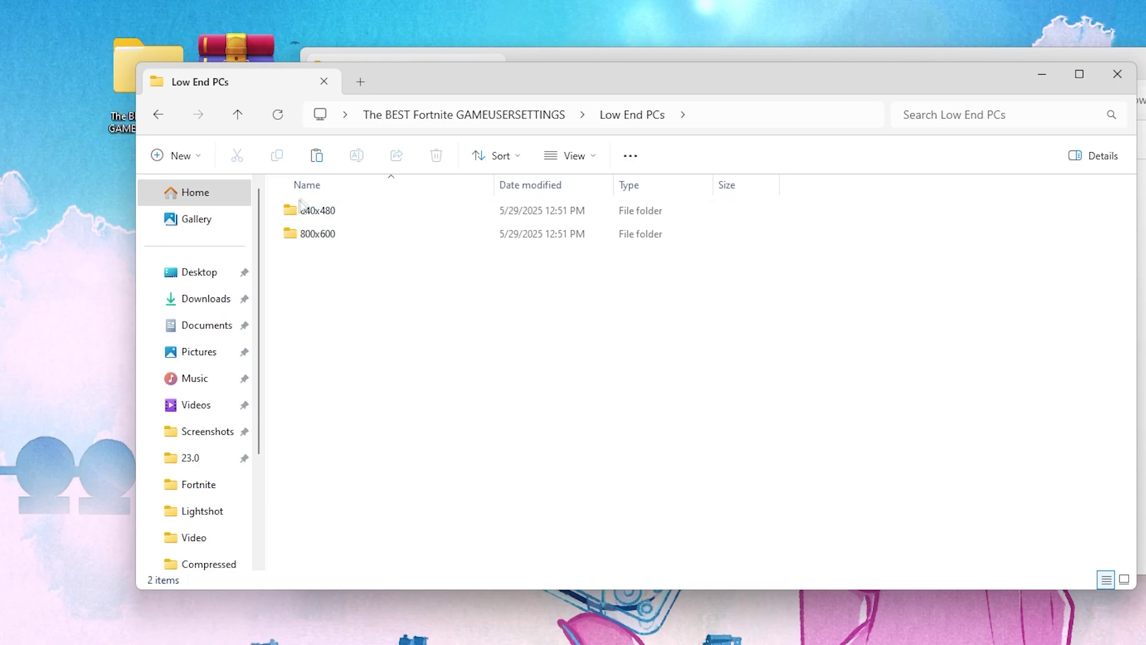
pyautogui.doubleClick(325, 239)
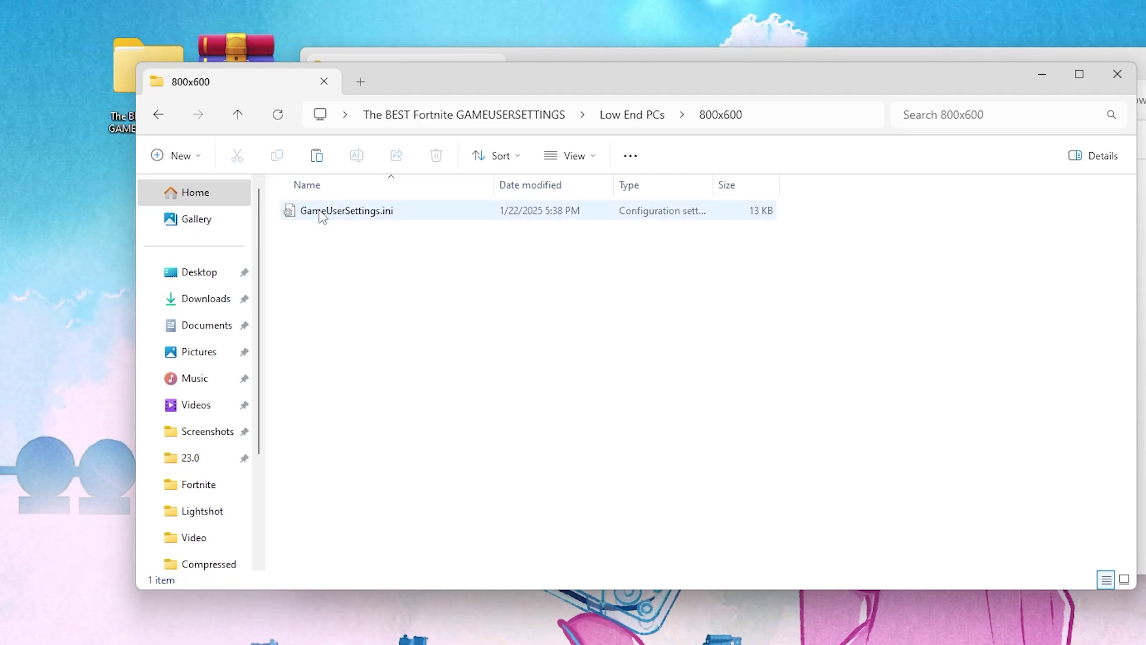
pyautogui.rightClick(324, 216)
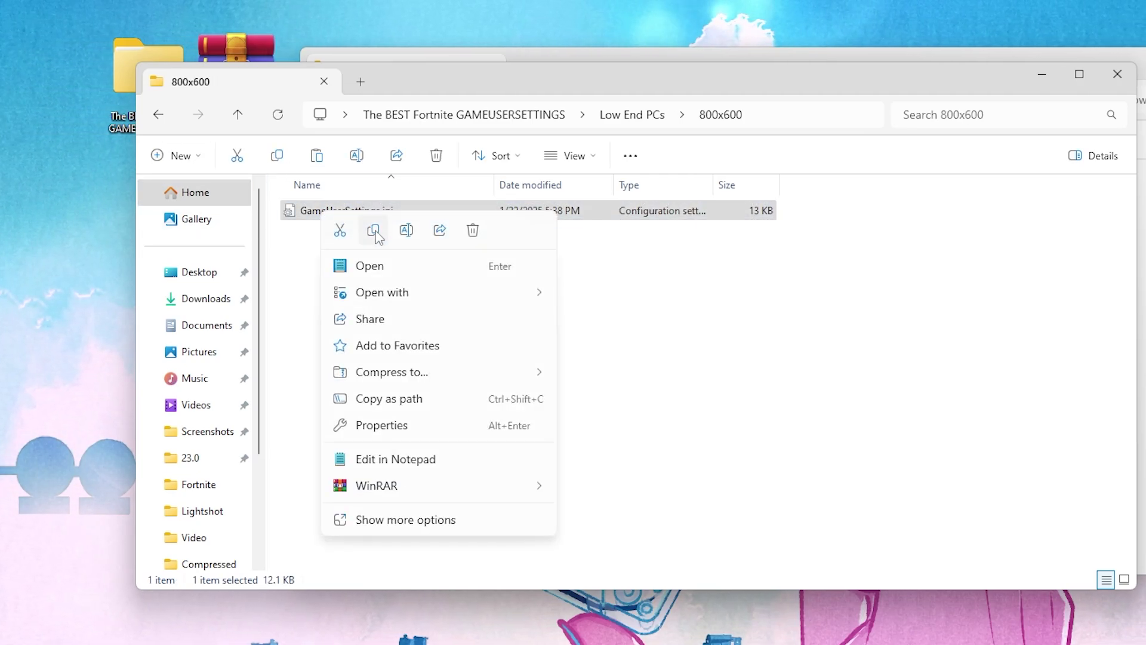
pyautogui.click(373, 232)
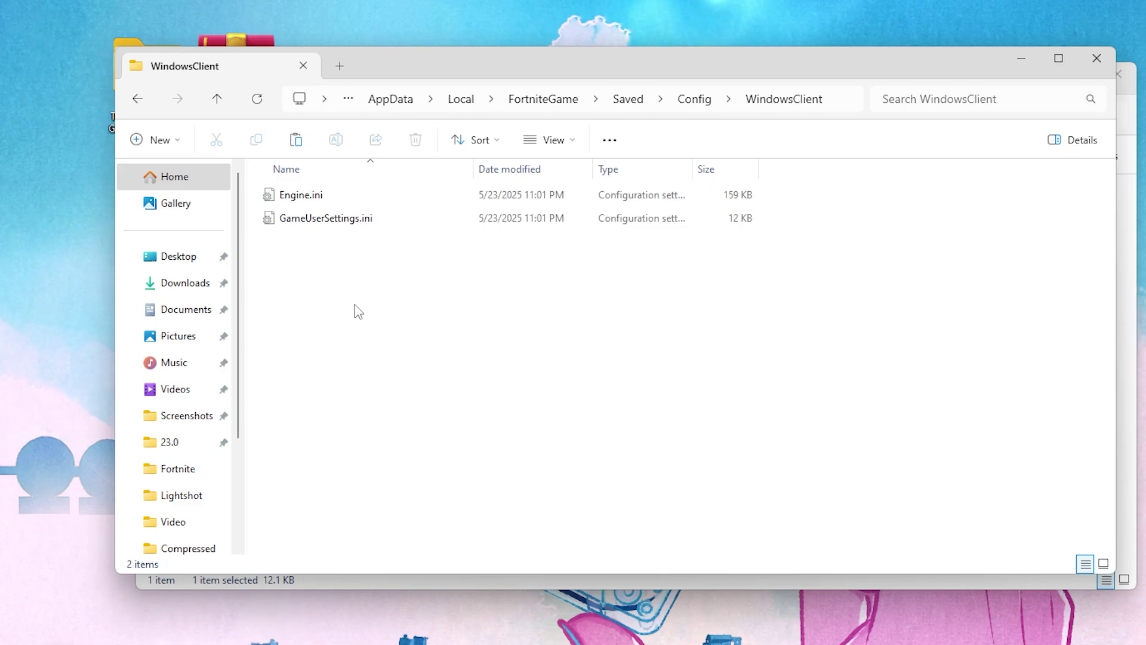
pyautogui.rightClick(300, 260)
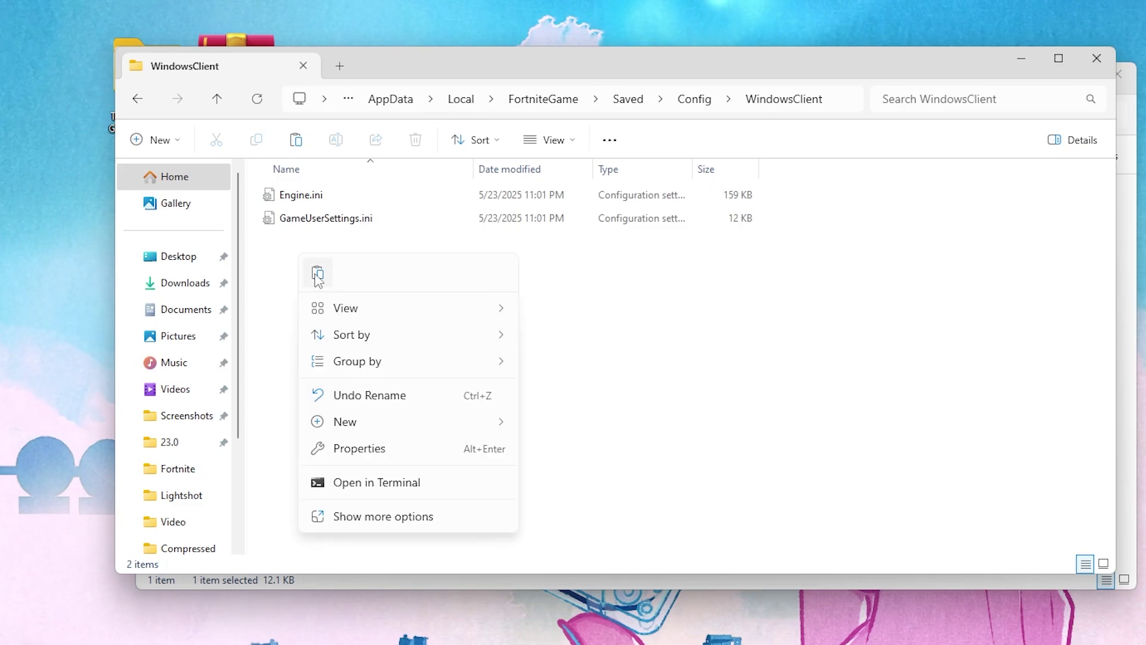
pyautogui.click(317, 274)
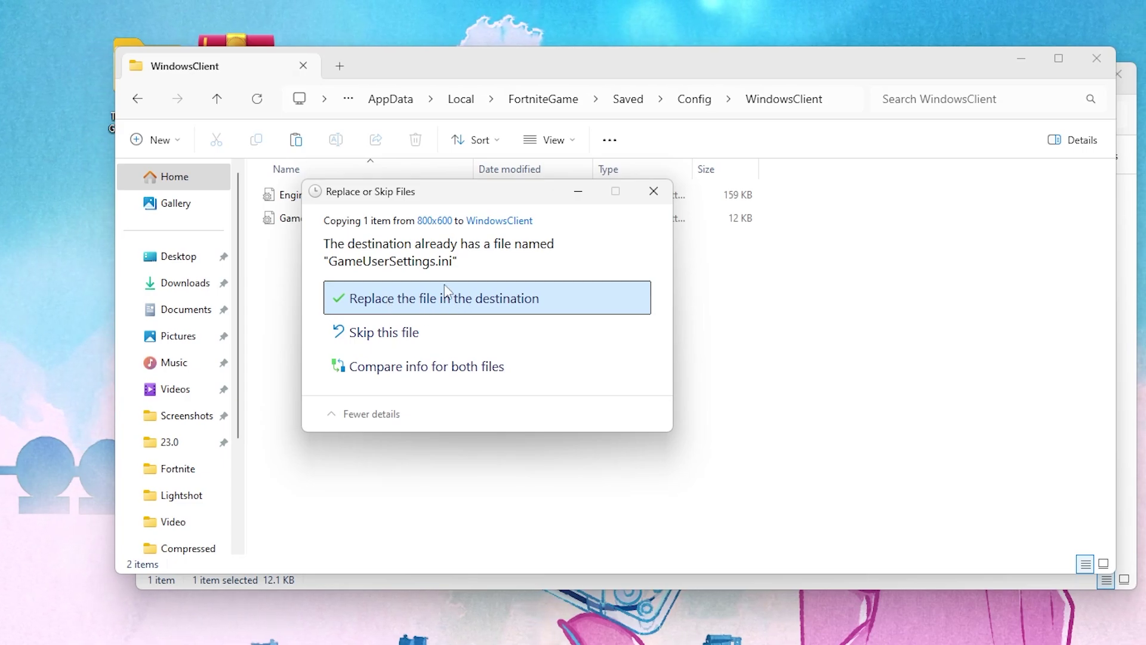
pyautogui.moveTo(373, 194); pyautogui.dragTo(601, 197)
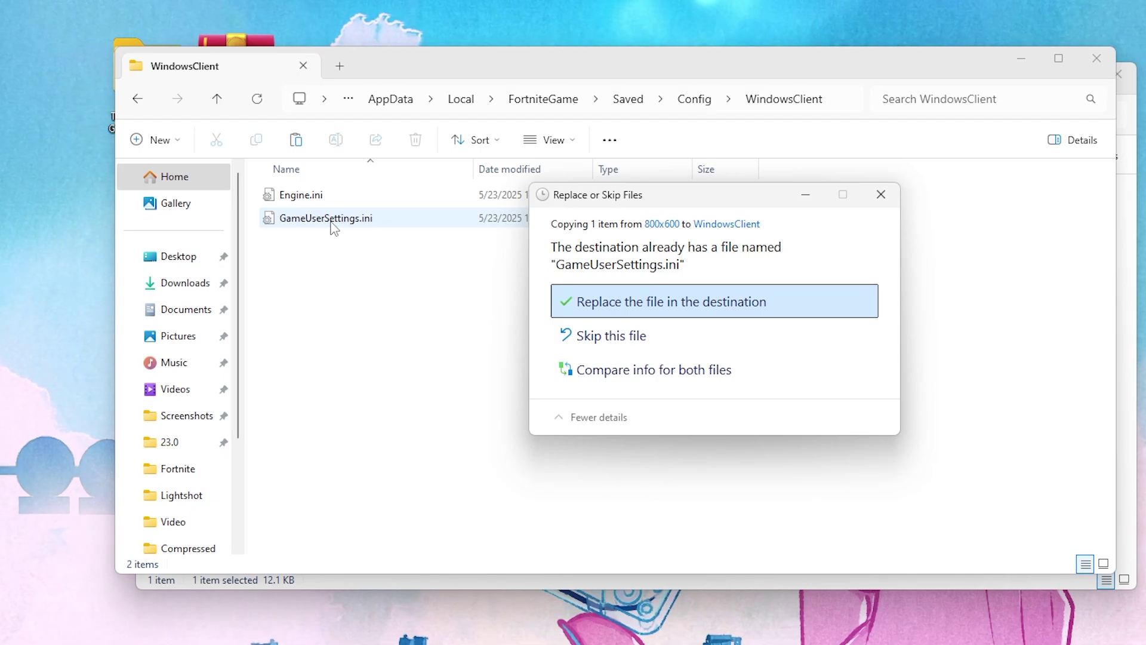
pyautogui.moveTo(621, 199); pyautogui.dragTo(493, 211)
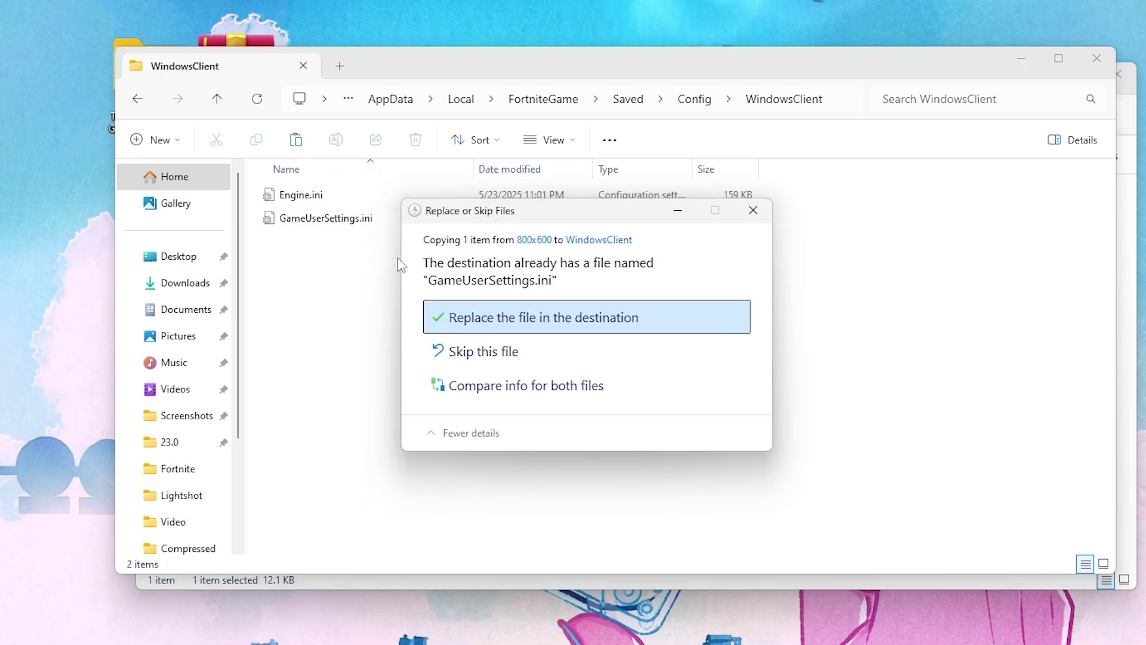
pyautogui.click(754, 211)
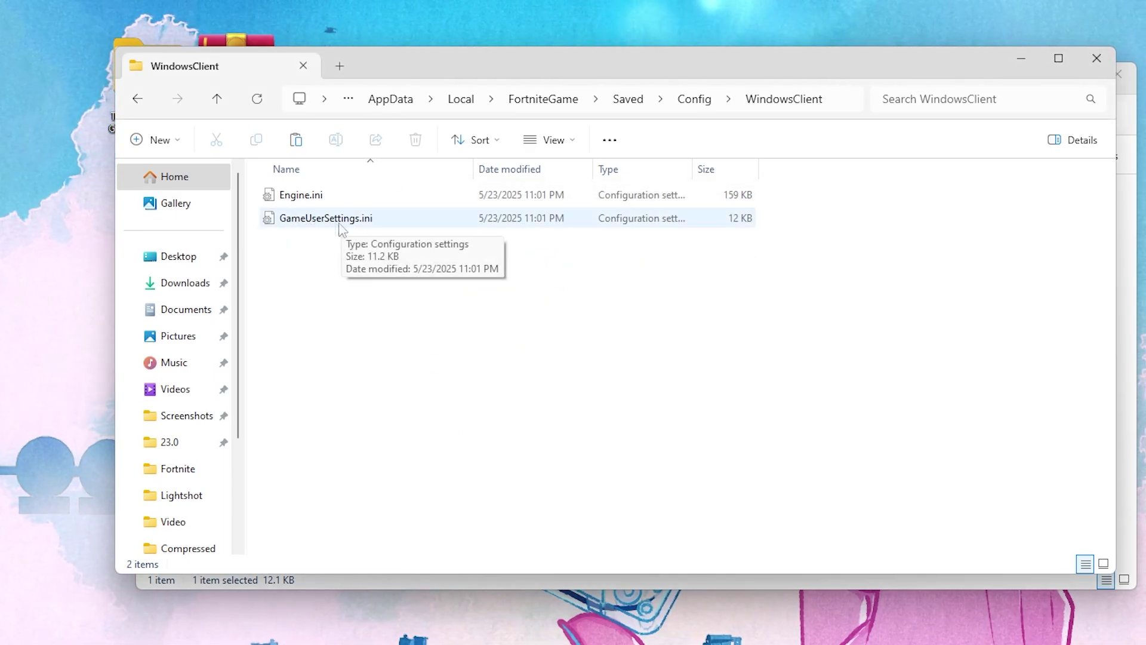
# Step: Open the game's GameUserSettings.ini for editing in Notepad and position the window
pyautogui.rightClick(305, 225)
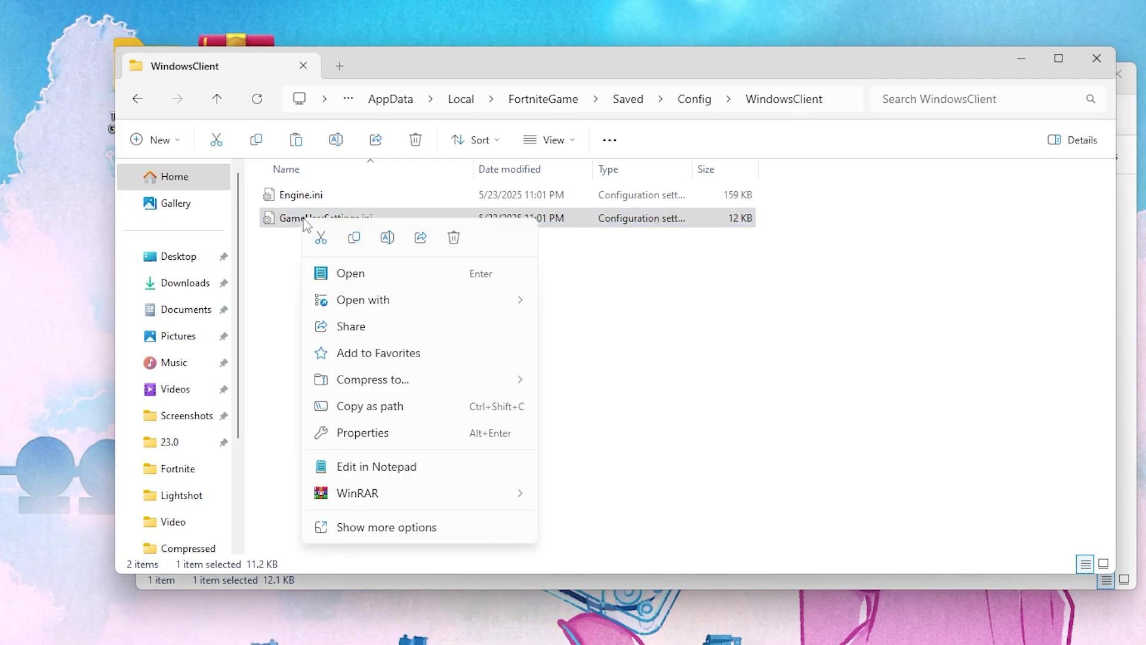
pyautogui.click(343, 525)
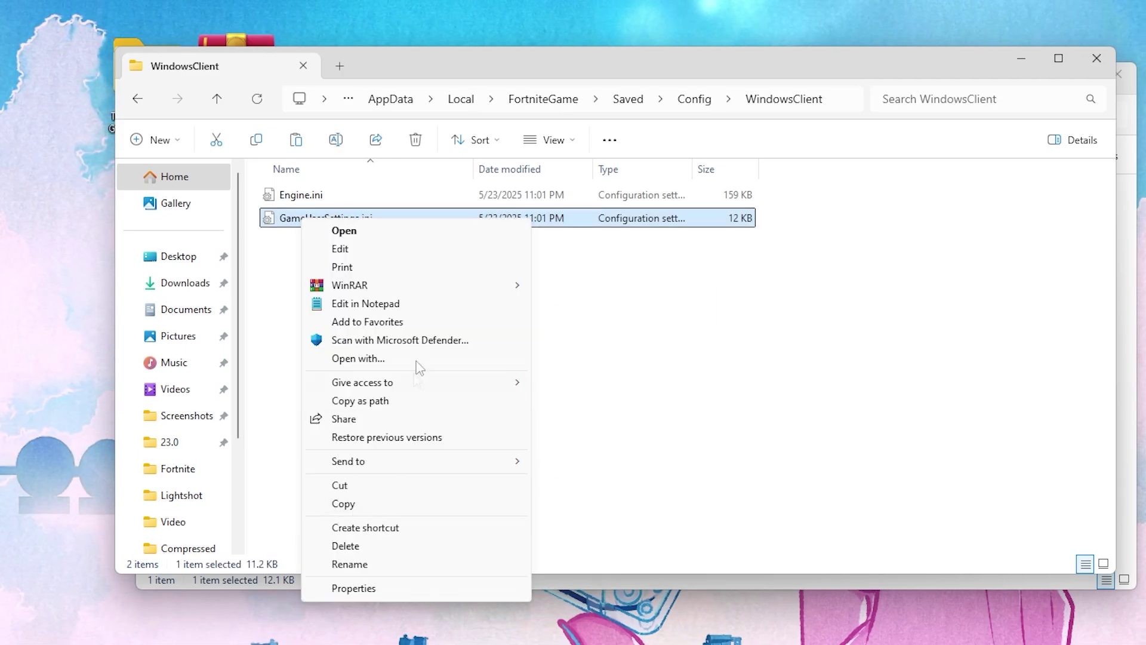
pyautogui.click(341, 249)
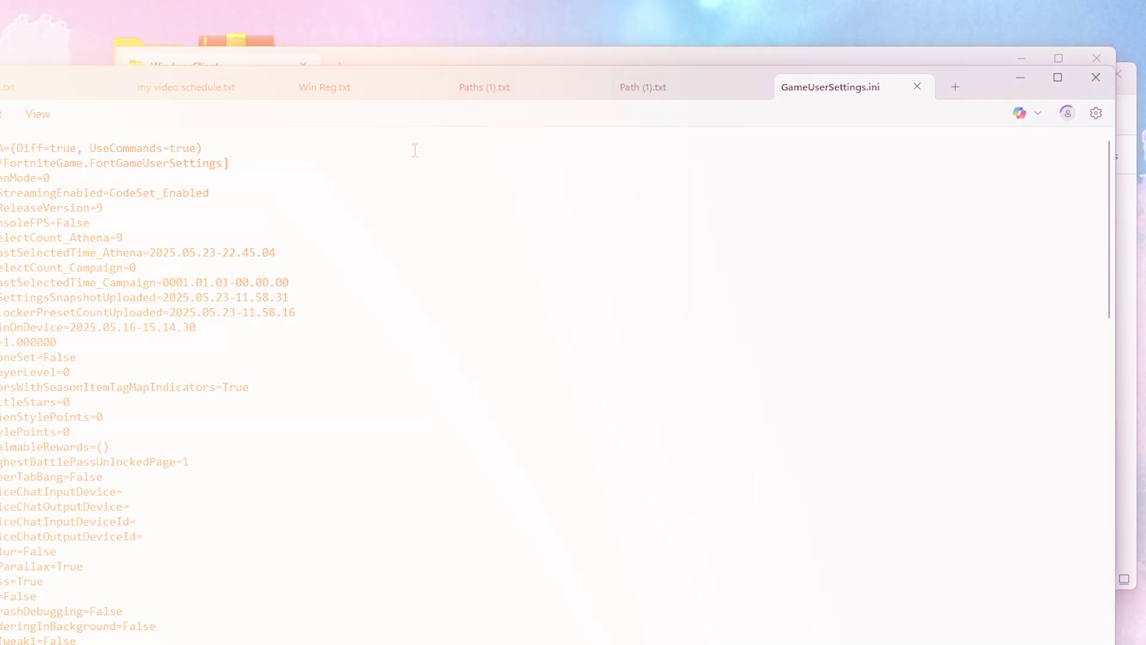
pyautogui.moveTo(967, 86); pyautogui.dragTo(991, 59)
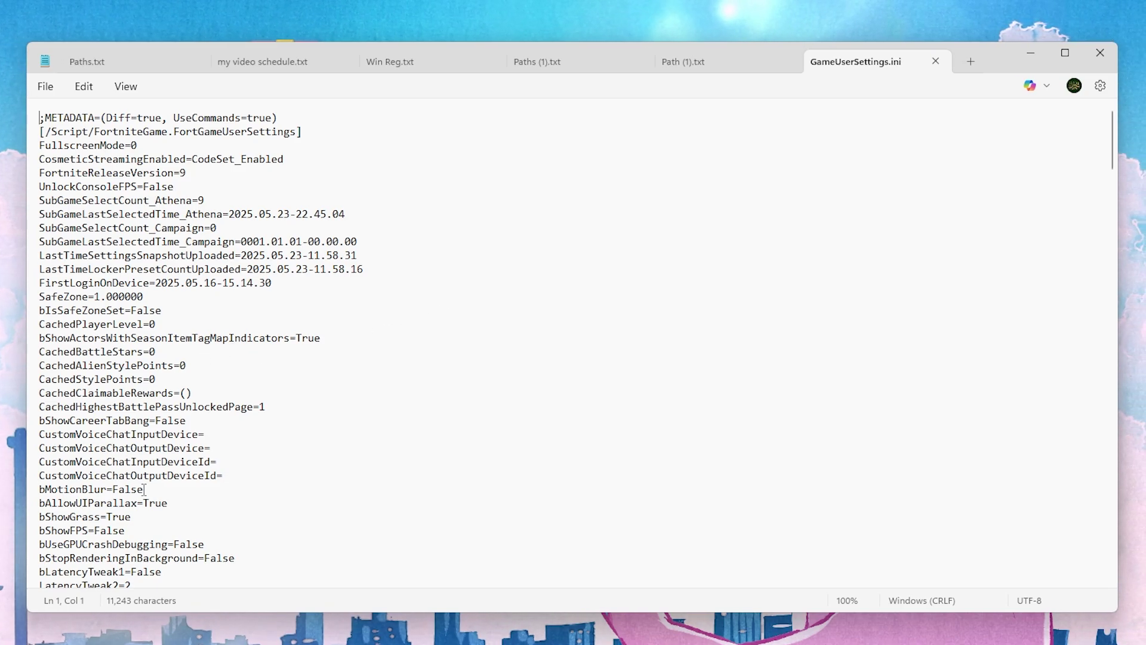
# Step: Change bShowGrass from True to False in GameUserSettings.ini
pyautogui.moveTo(144, 489); pyautogui.dragTo(45, 490)
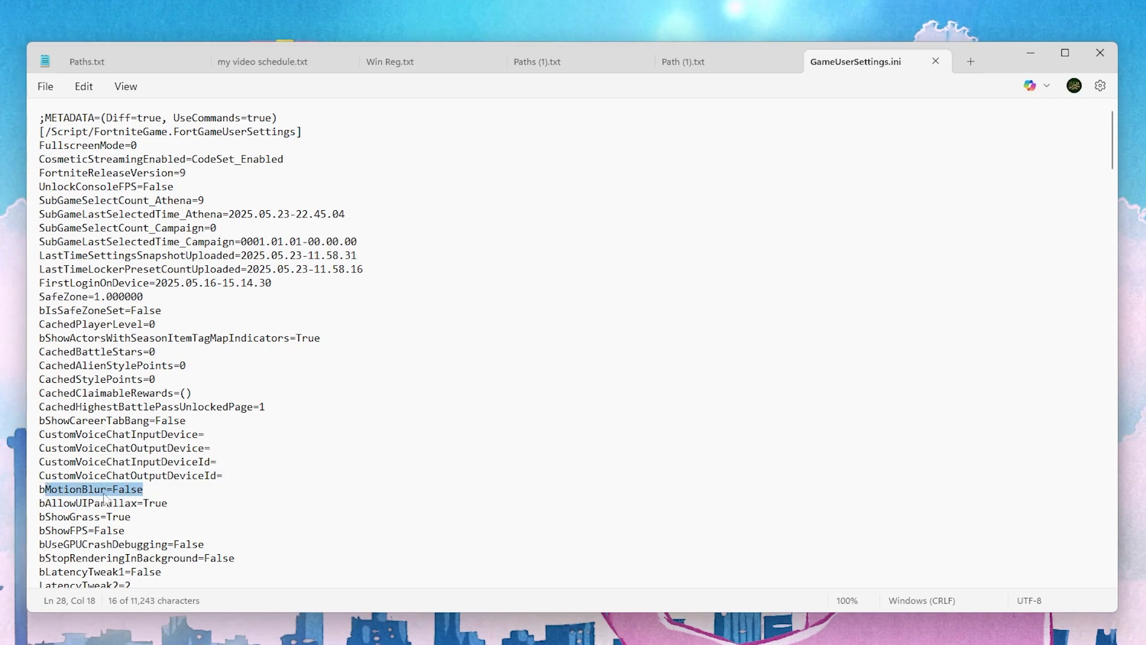
pyautogui.scroll(-1, 129, 486)
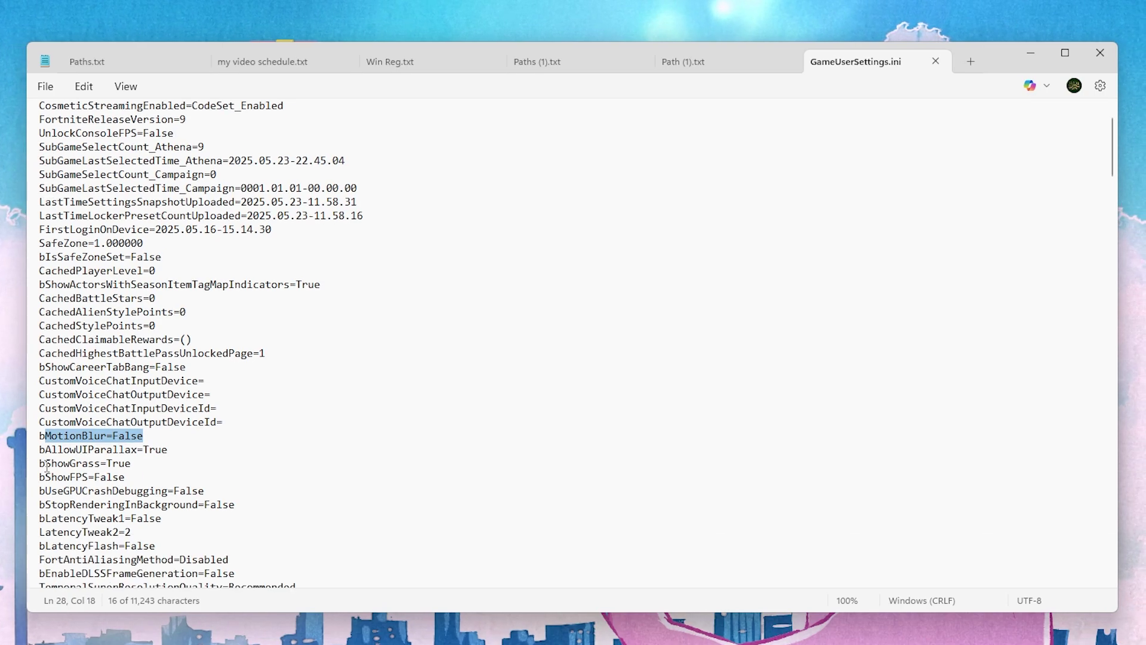
pyautogui.moveTo(40, 464); pyautogui.dragTo(108, 470)
pyautogui.click(138, 466)
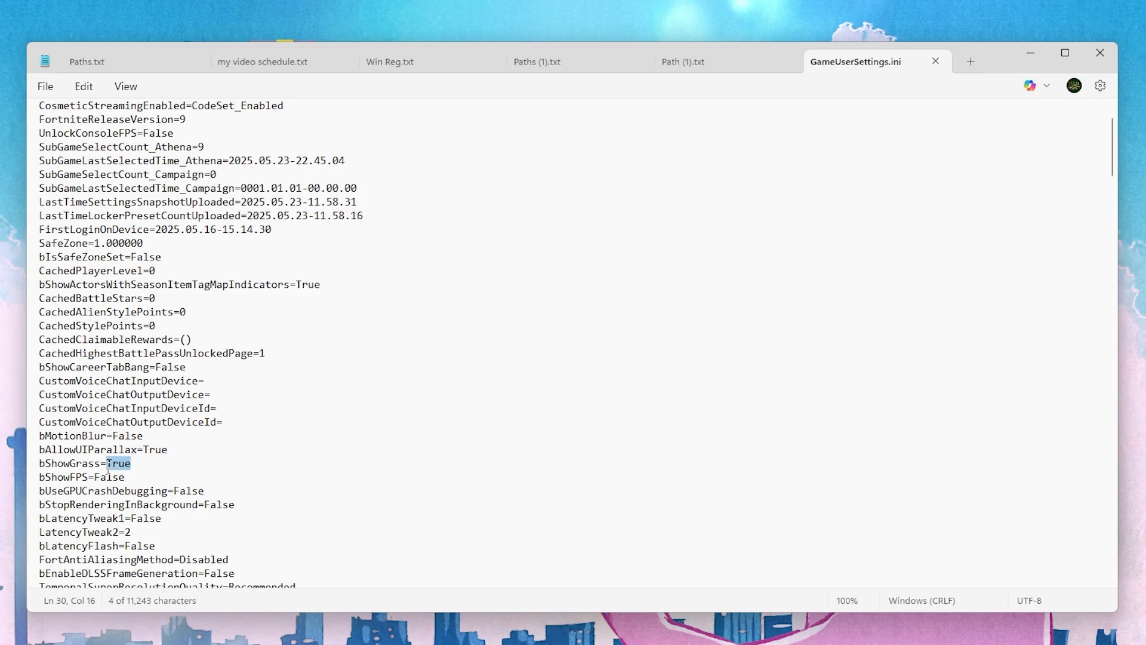
pyautogui.write('False')
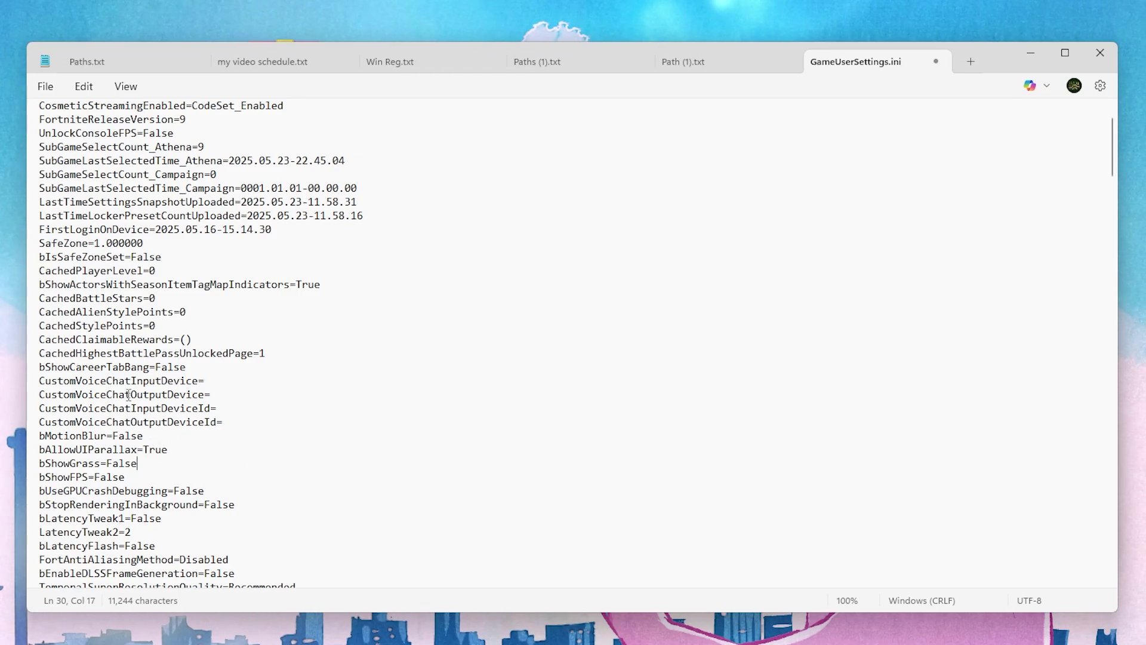
pyautogui.scroll(-2, 129, 394)
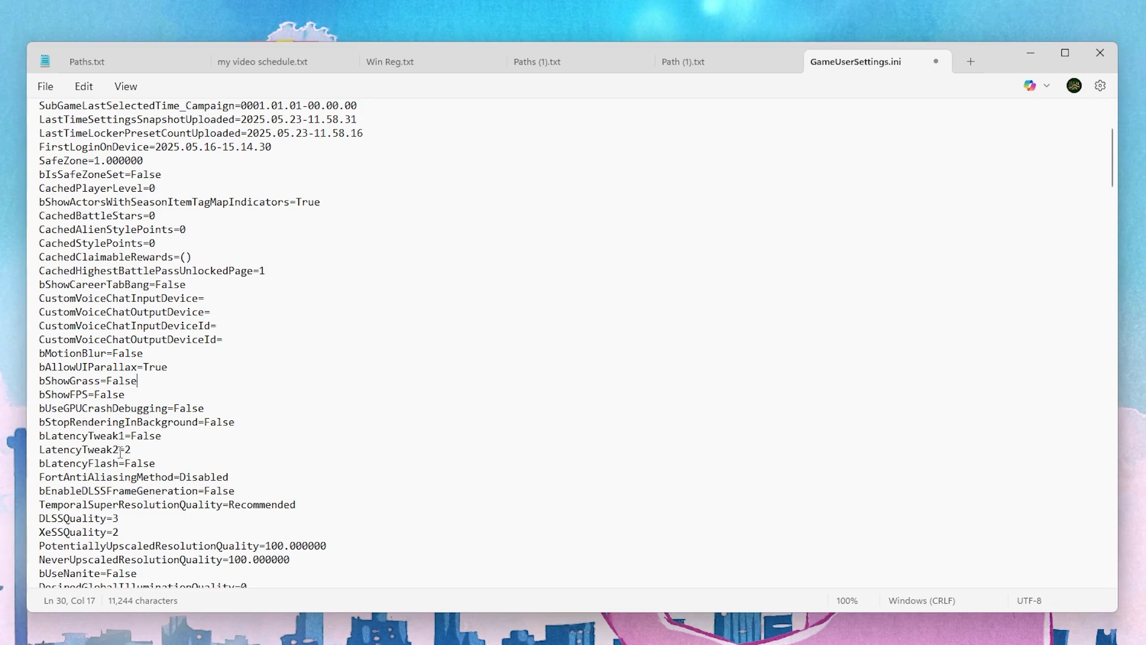
# Step: Change bIsEnergySavingEnabledIdle and bIsEnergySavingEnabledFocusLoss from True to False
pyautogui.scroll(-4, 121, 449)
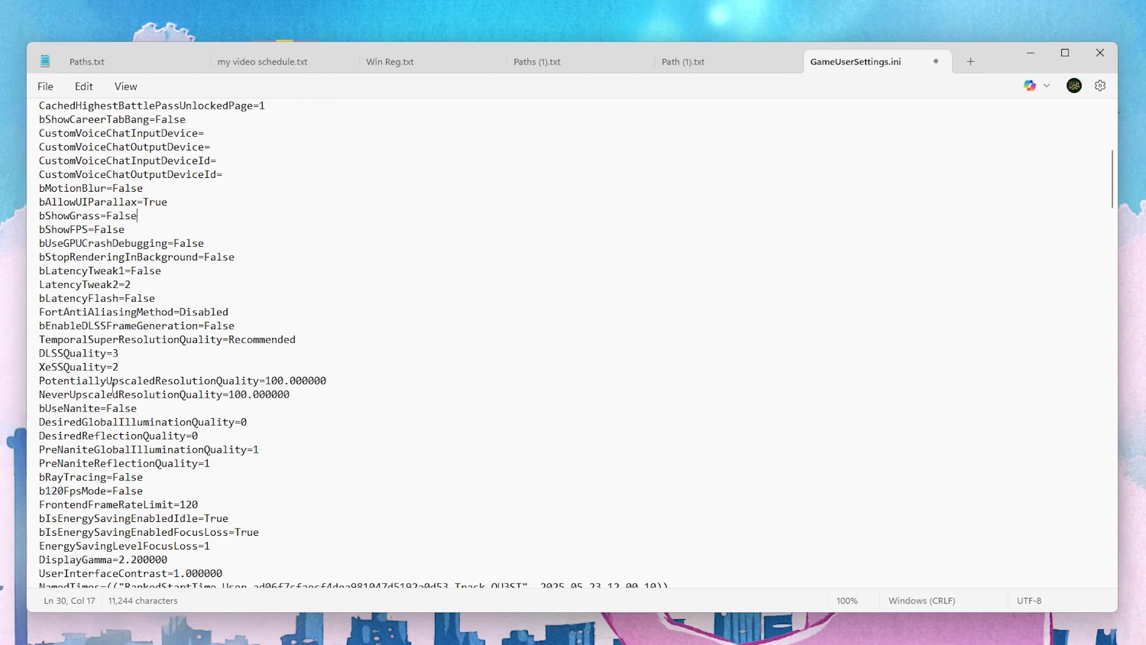
pyautogui.scroll(-3, 114, 387)
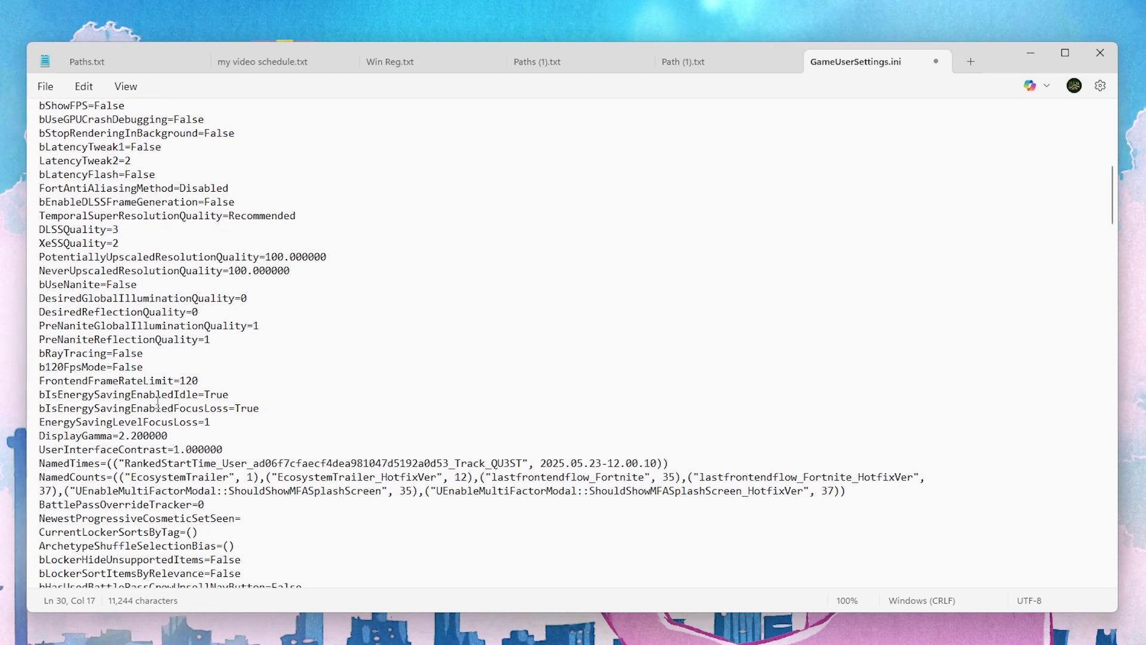
pyautogui.doubleClick(209, 395)
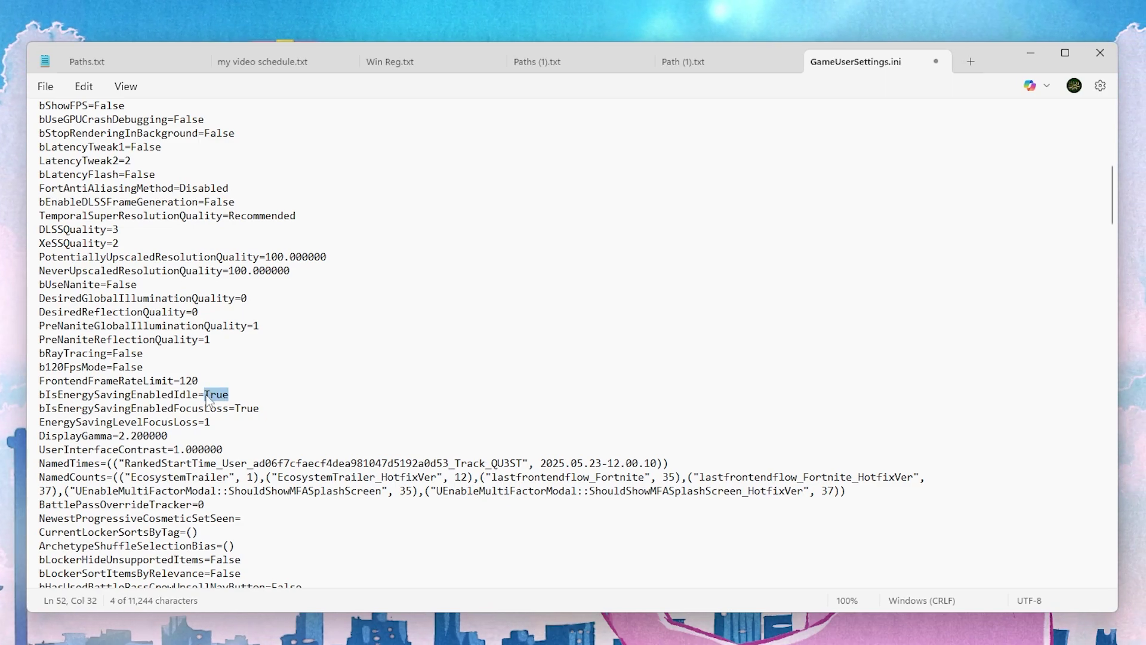
pyautogui.write('Fals')
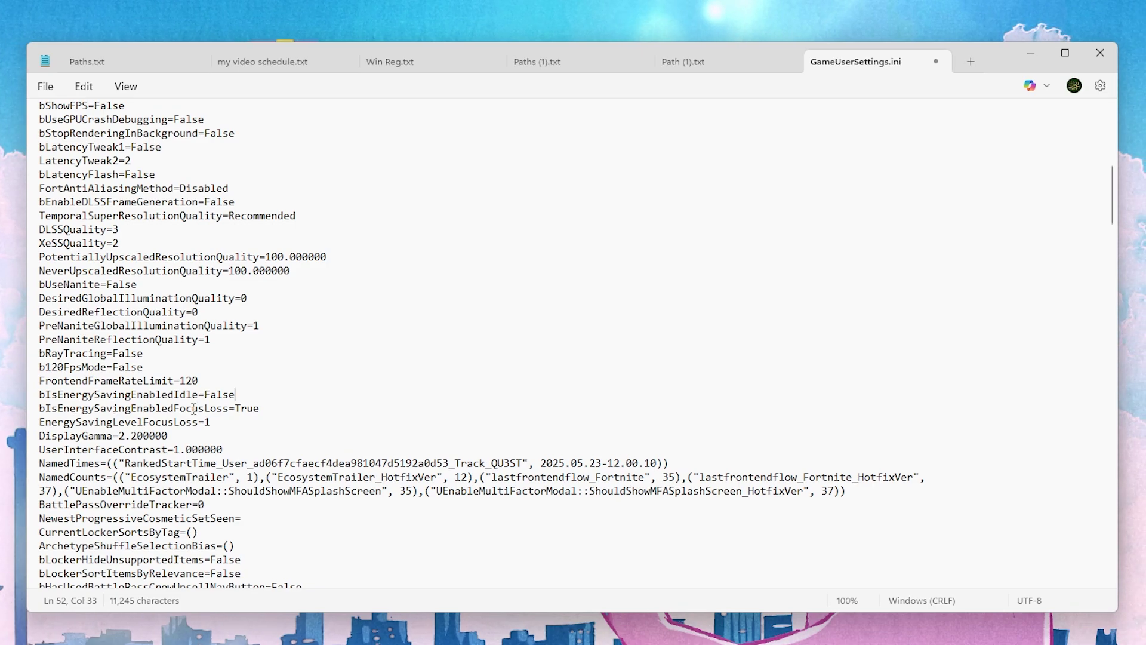
pyautogui.doubleClick(257, 411)
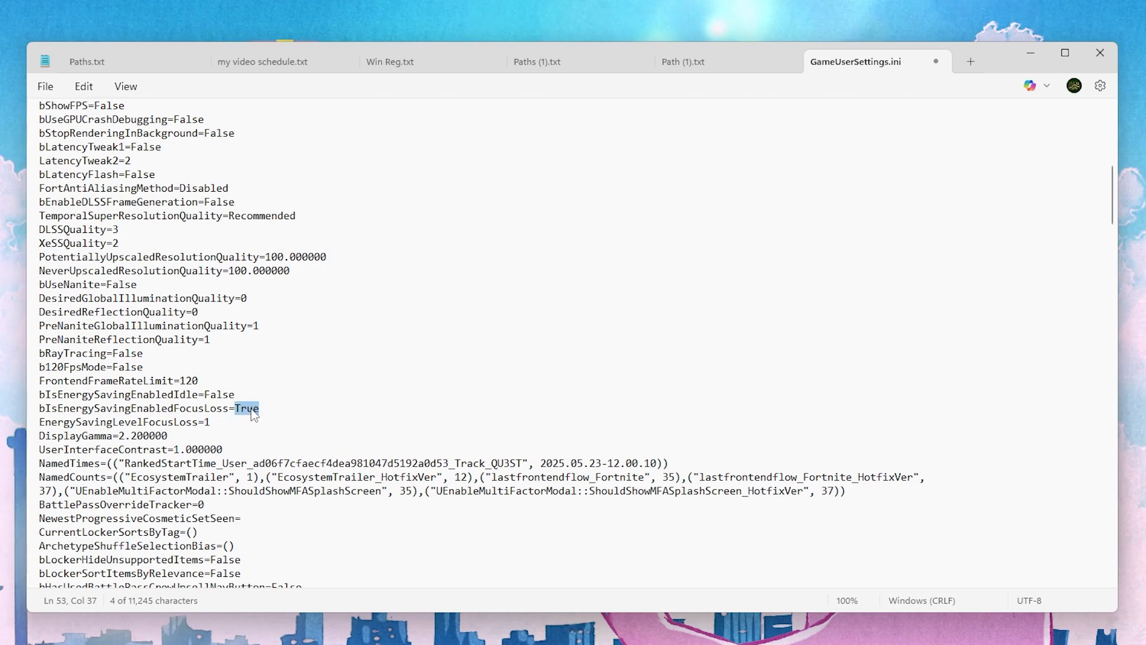
pyautogui.write('Fals')
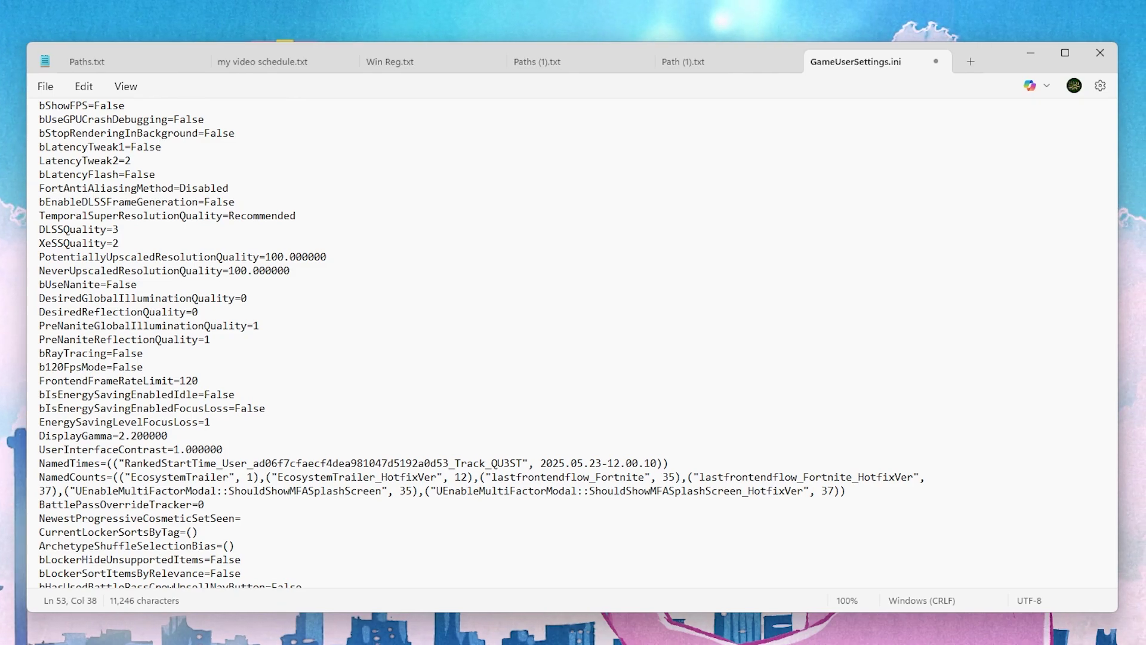
pyautogui.scroll(-8, 274, 385)
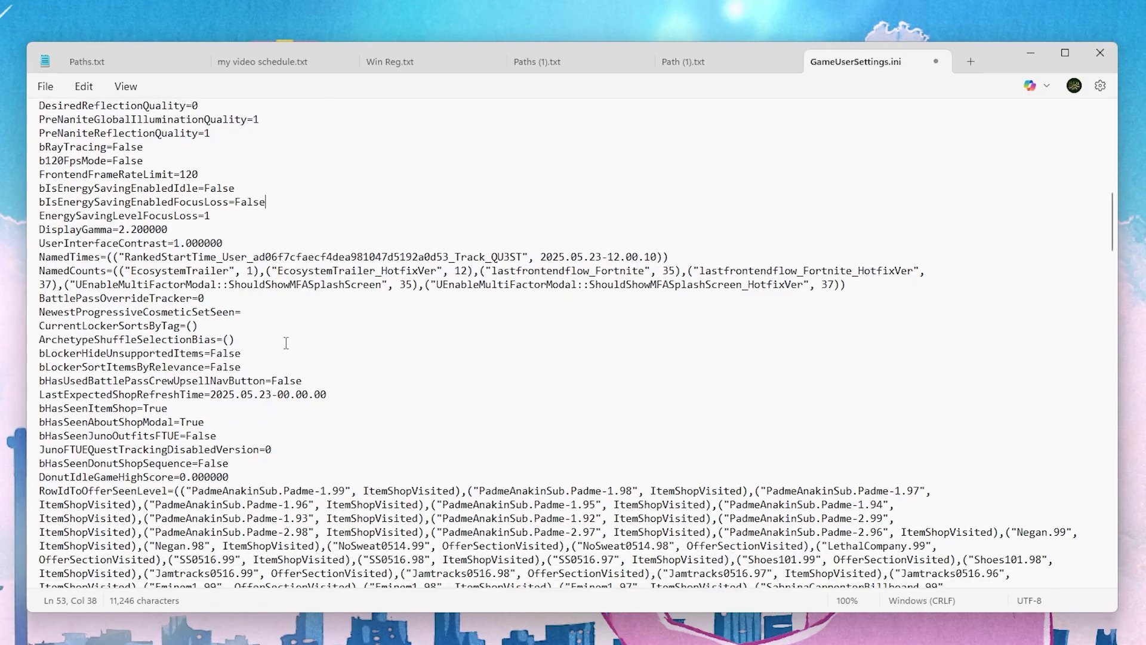
pyautogui.scroll(-10, 297, 344)
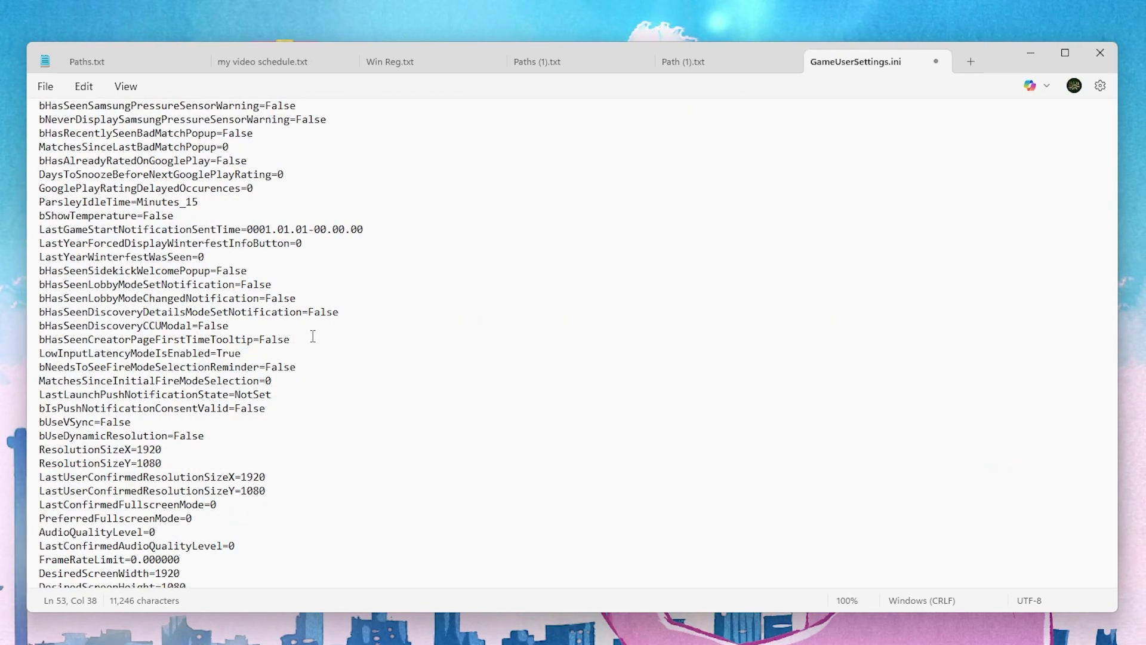
pyautogui.scroll(-3, 313, 336)
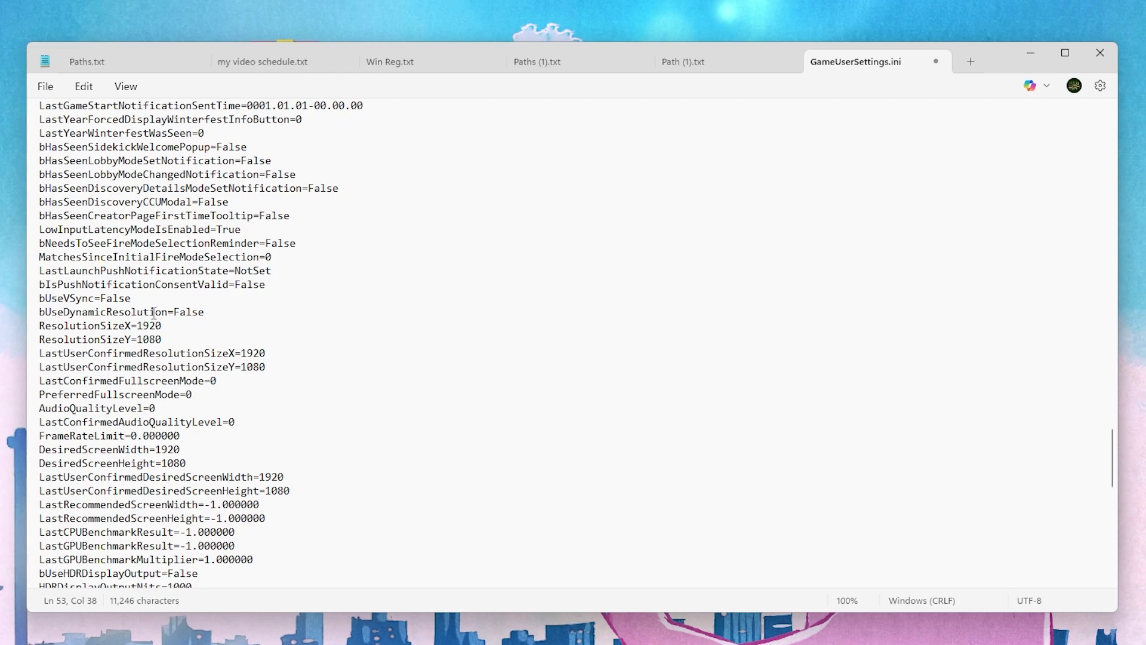
pyautogui.moveTo(173, 311); pyautogui.dragTo(209, 311)
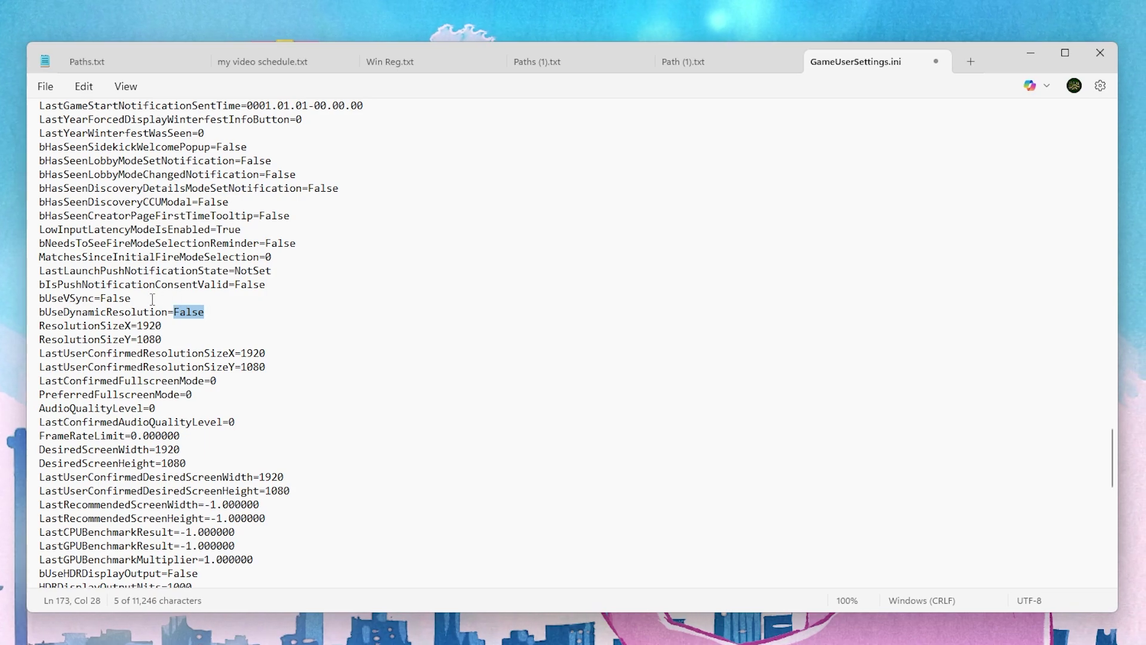
pyautogui.scroll(-2, 152, 298)
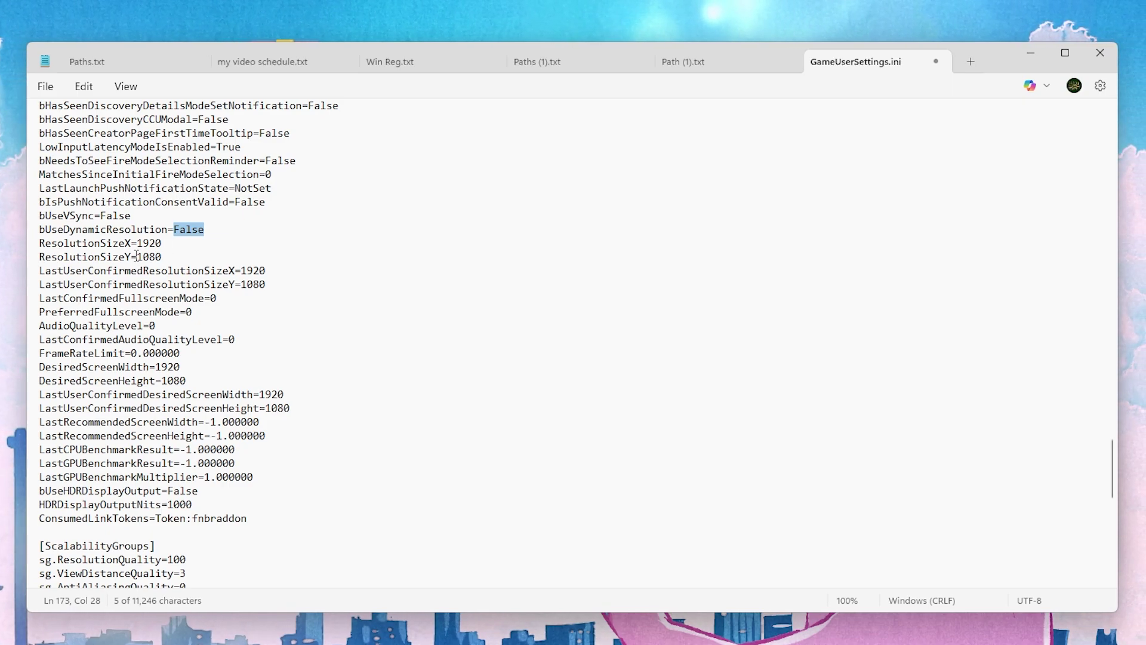
pyautogui.scroll(-1, 137, 256)
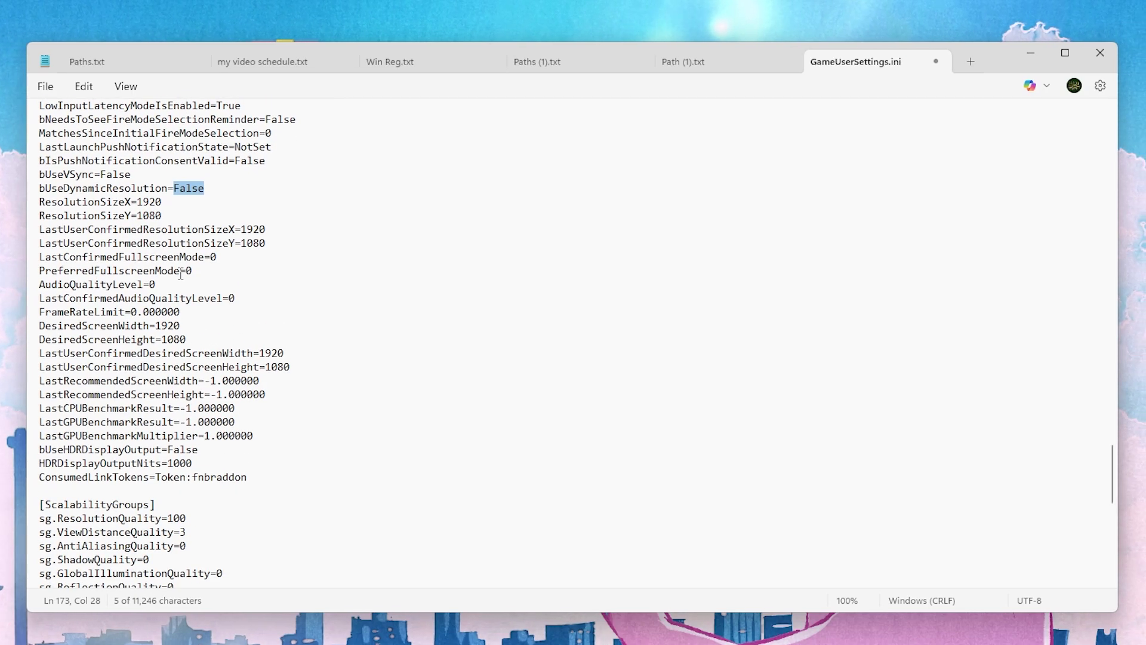
pyautogui.scroll(-5, 181, 274)
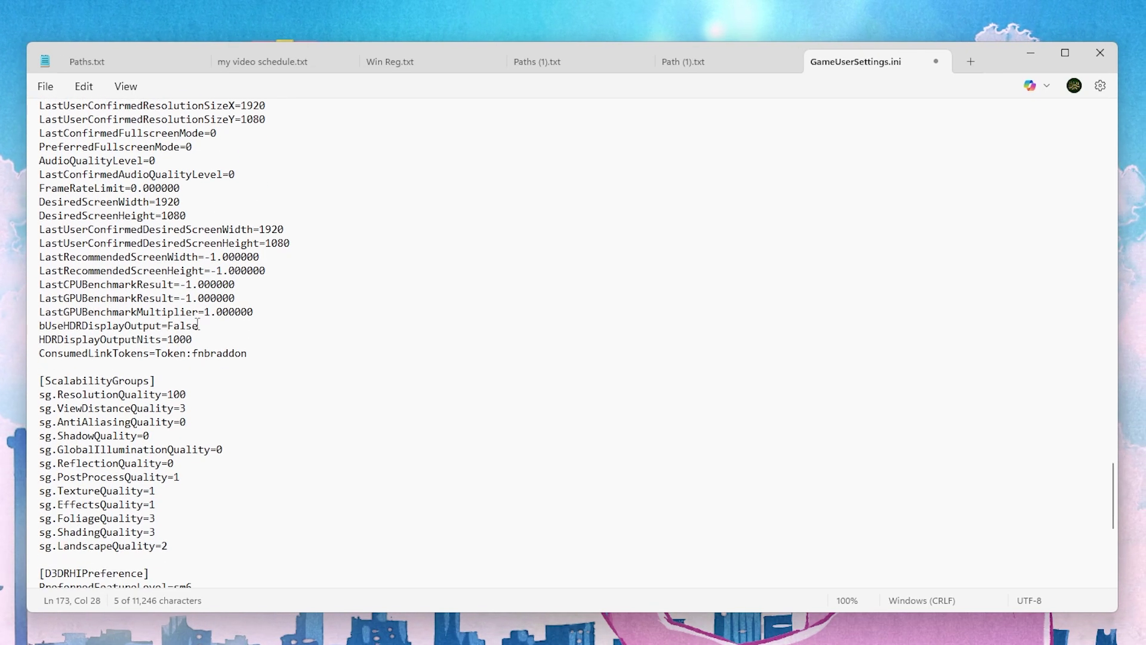
pyautogui.moveTo(157, 297); pyautogui.dragTo(74, 307)
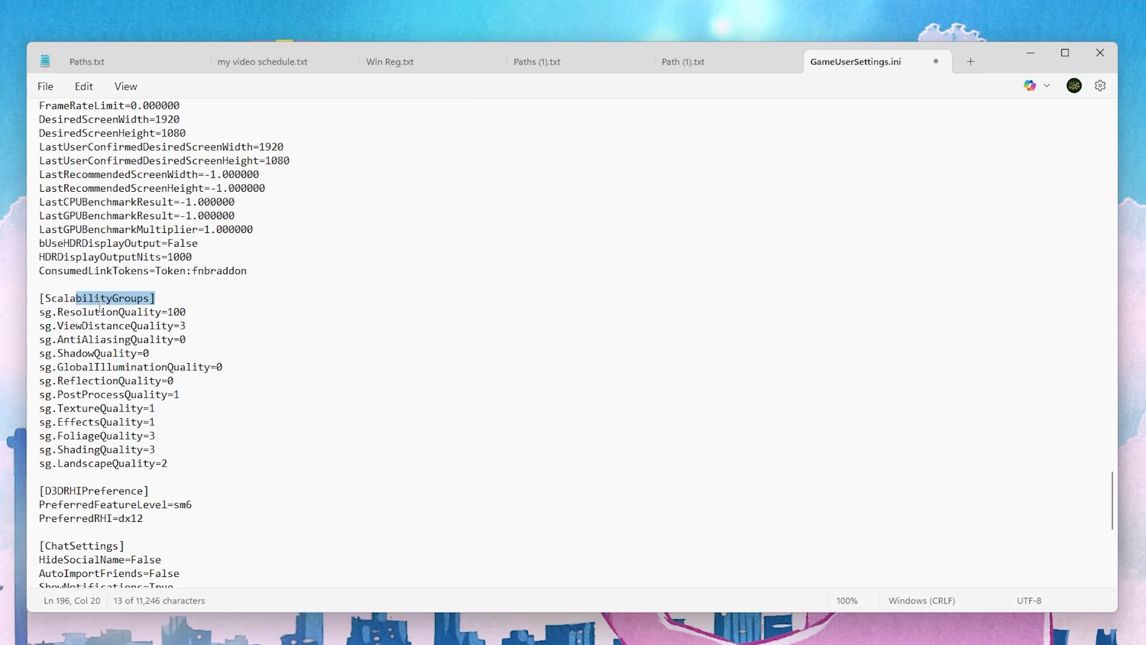
# Step: Set sg.ResolutionQuality to 85 and ViewDistance, PostProcess and Texture quality to 0
pyautogui.click(93, 310)
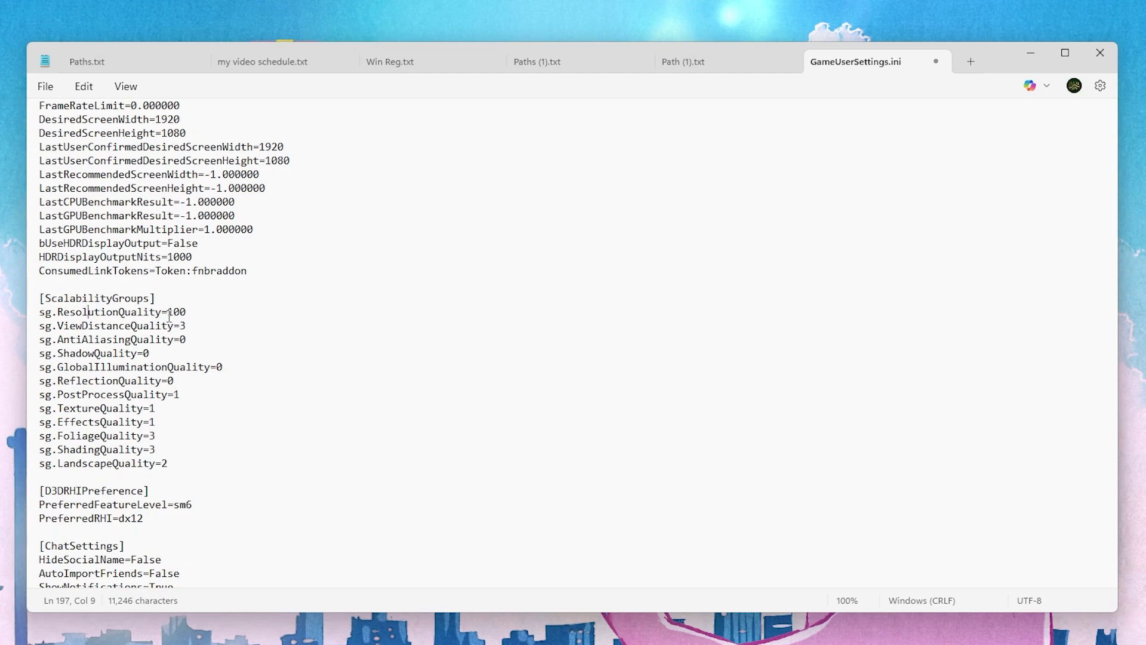
pyautogui.moveTo(192, 307); pyautogui.dragTo(172, 311)
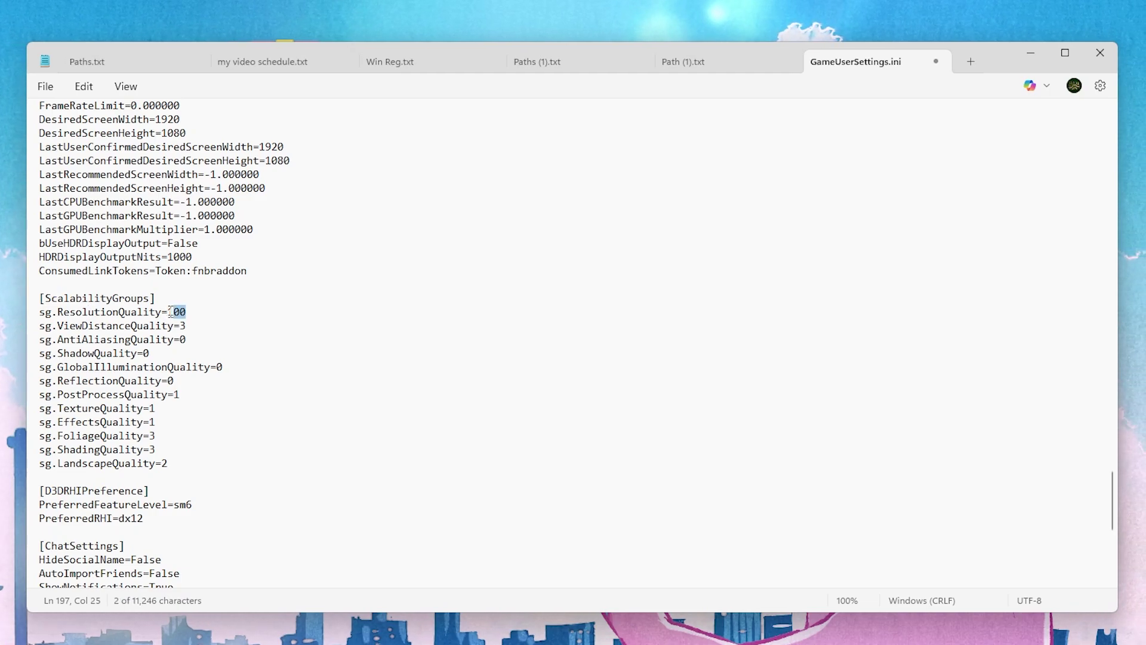
pyautogui.press('BackSpace')
pyautogui.press('BackSpace')
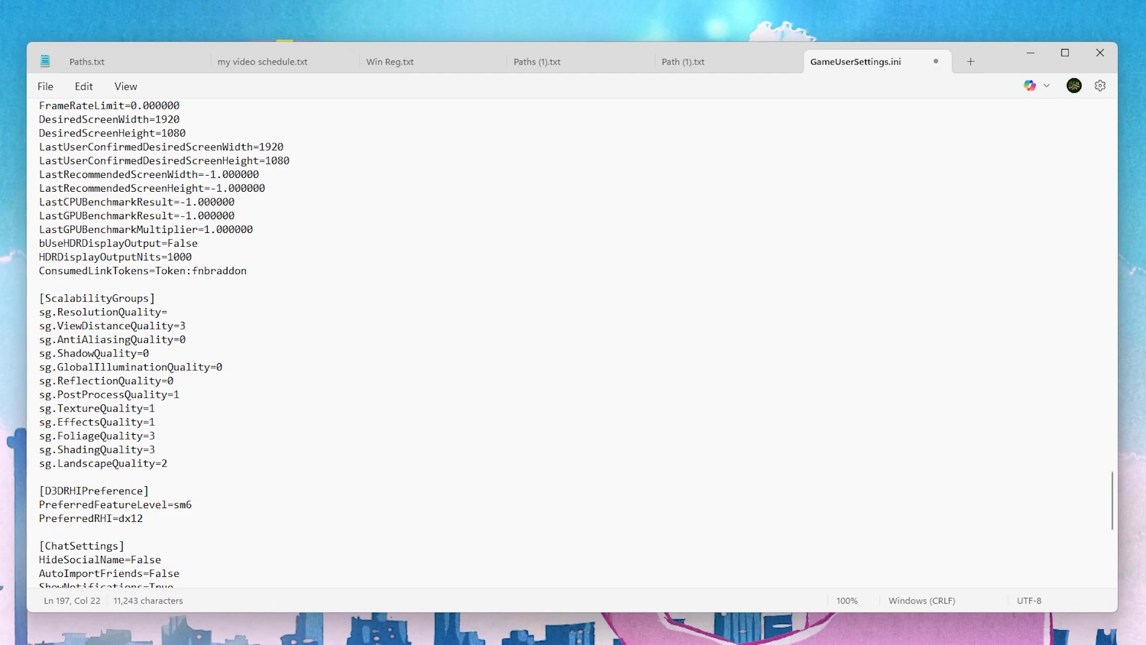
pyautogui.write('85')
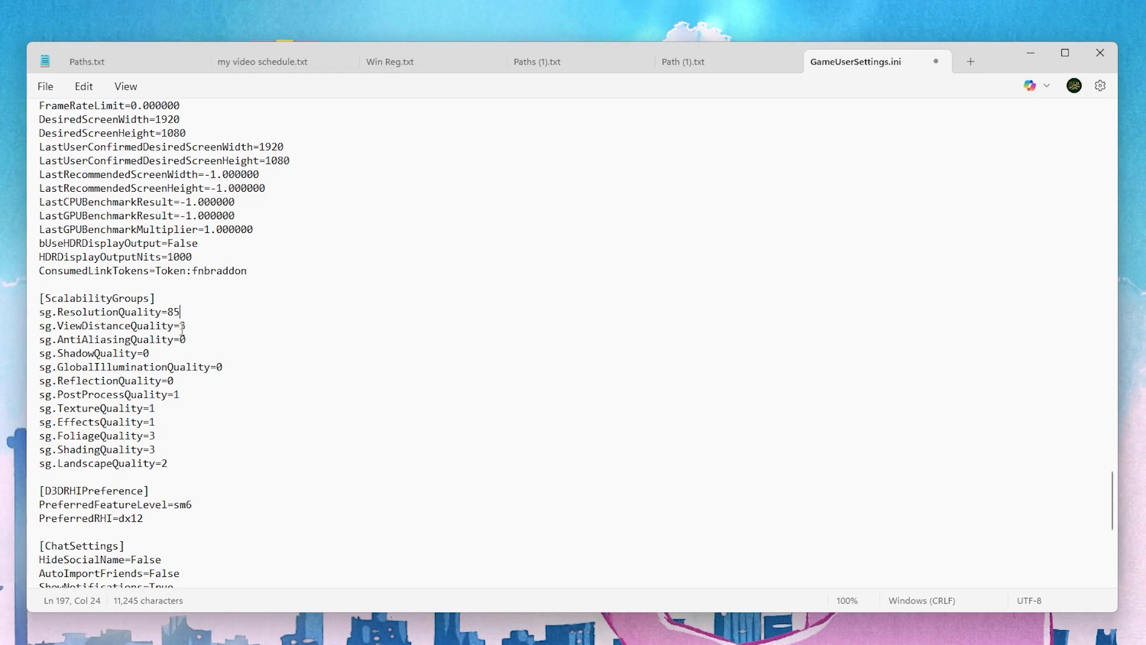
pyautogui.press('BackSpace')
pyautogui.write('0')
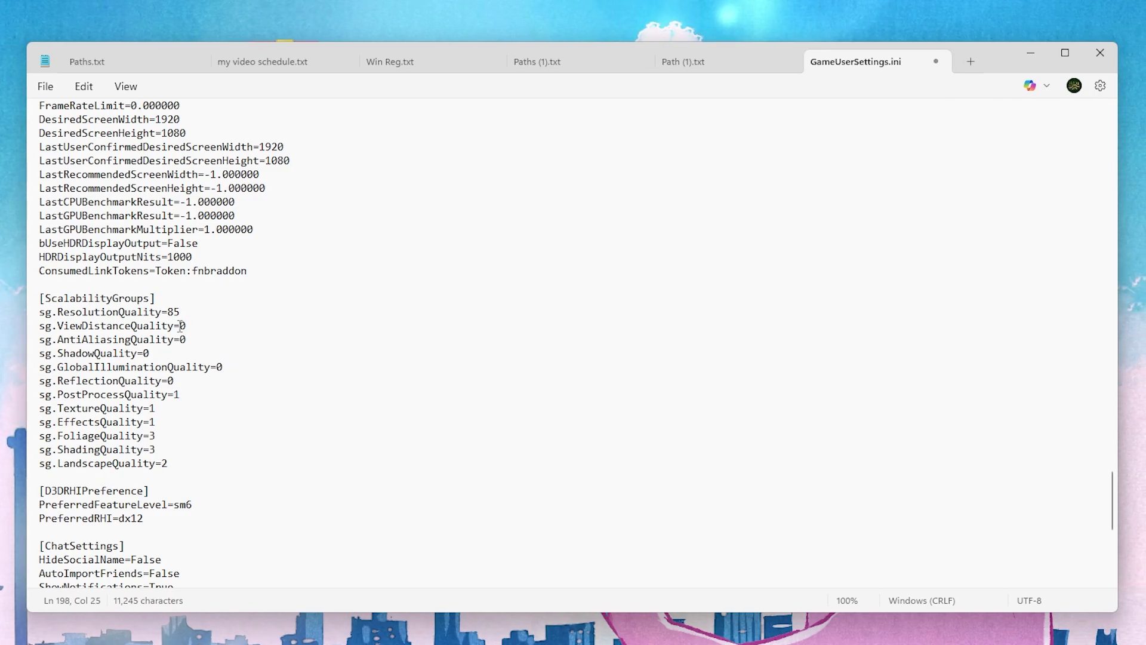
pyautogui.click(181, 395)
pyautogui.press('BackSpace')
pyautogui.write('0')
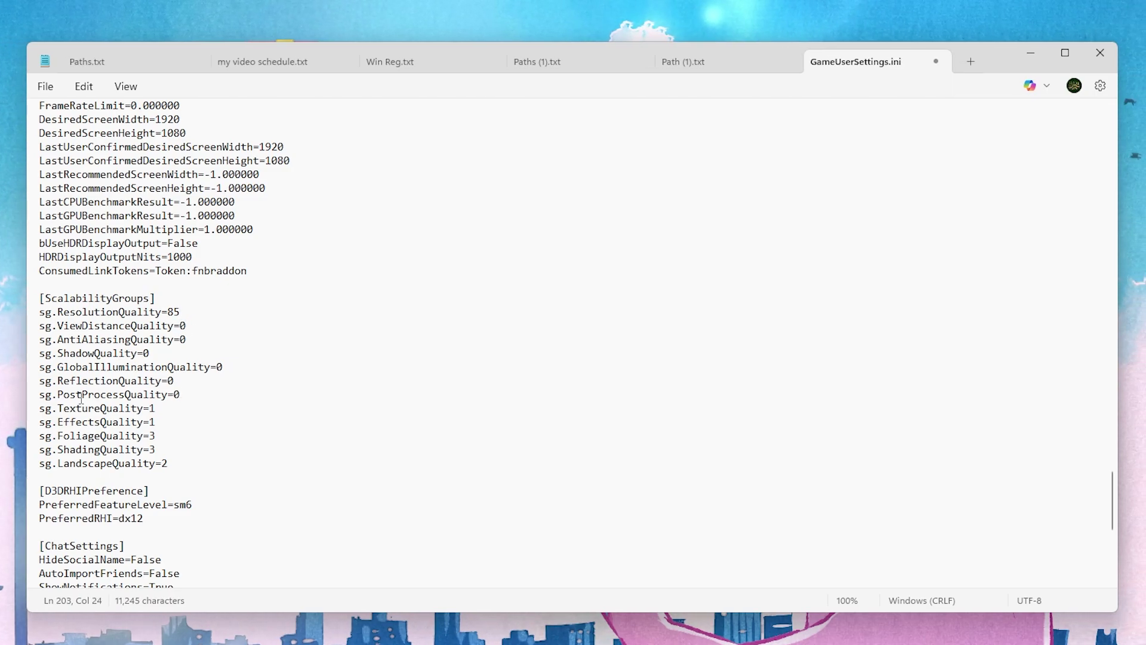
pyautogui.click(172, 412)
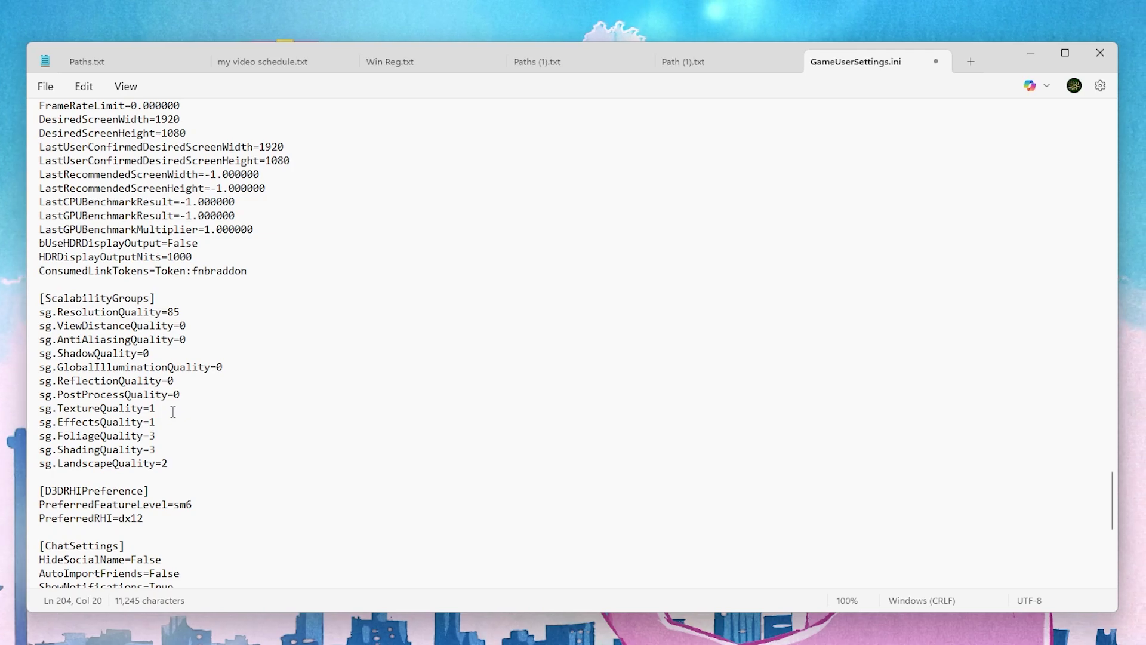
pyautogui.press('BackSpace')
pyautogui.write('0')
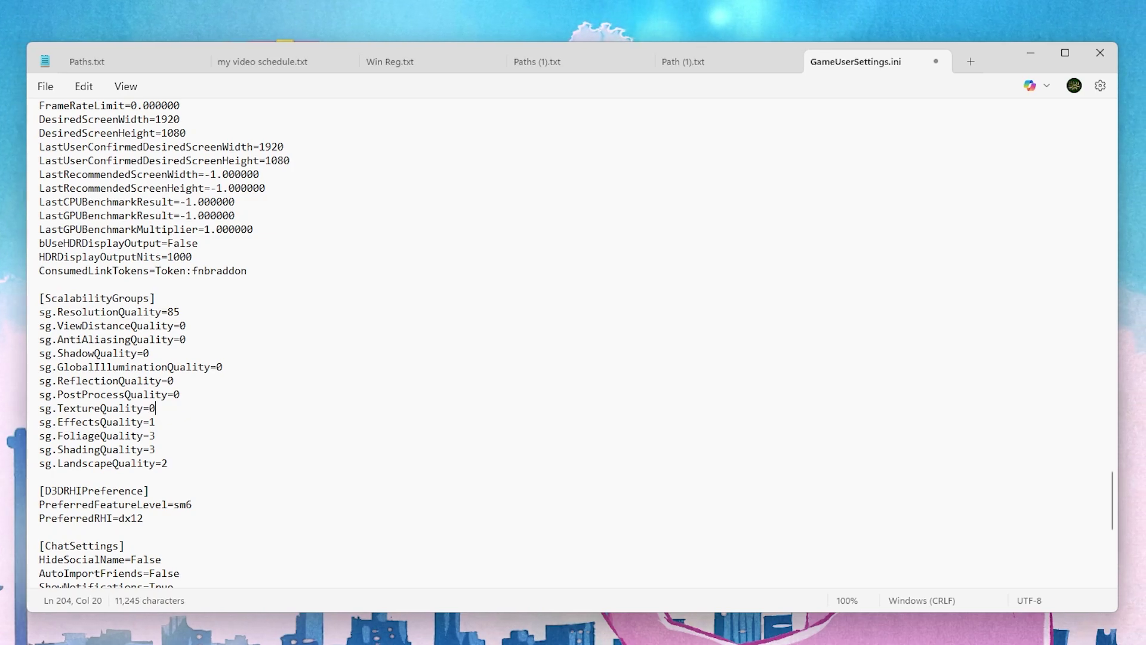
# Step: Set Effects, Foliage, Shading and Landscape quality to 0
pyautogui.click(163, 420)
pyautogui.press('BackSpace')
pyautogui.write('0')
pyautogui.click(175, 432)
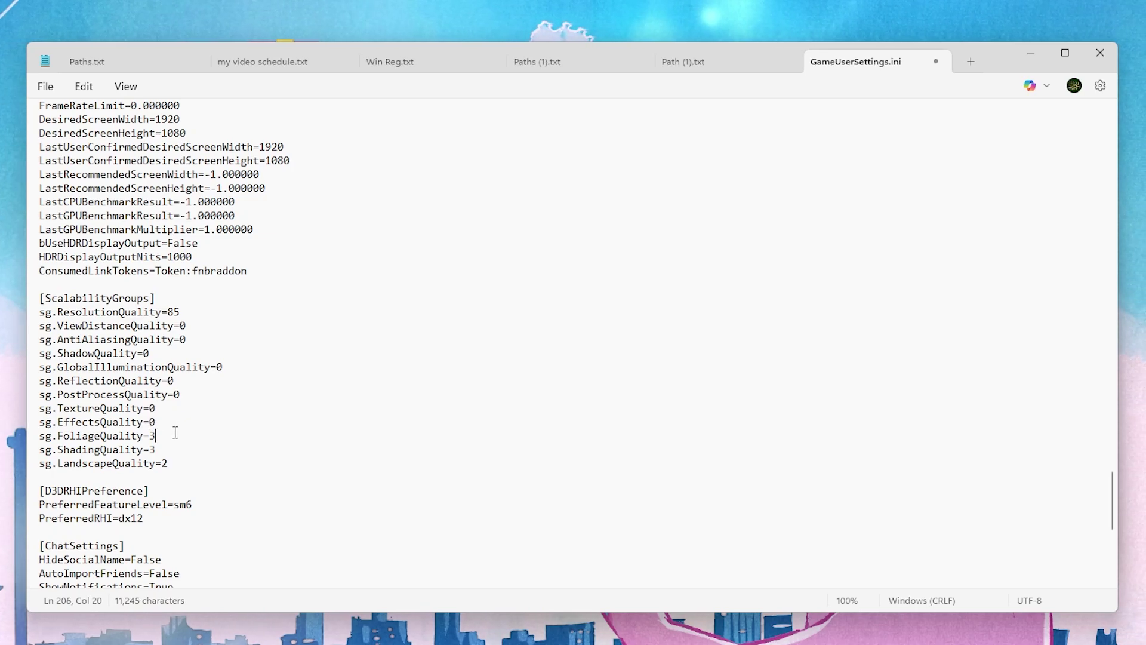
pyautogui.press('BackSpace')
pyautogui.write('0')
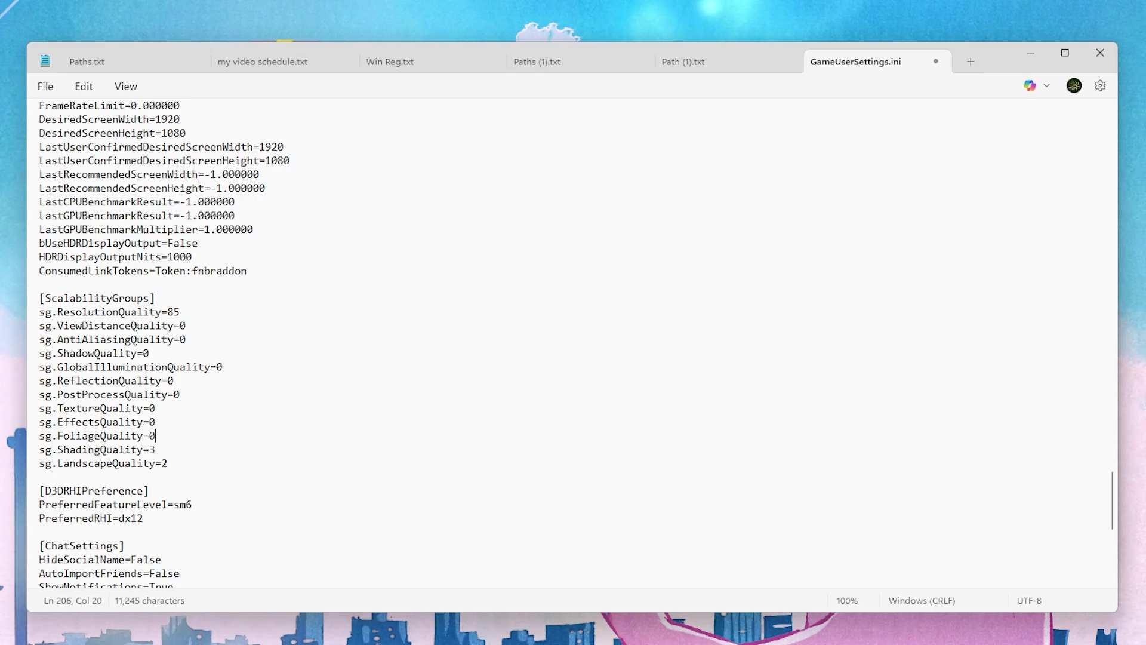
pyautogui.click(182, 450)
pyautogui.press('BackSpace')
pyautogui.write('0')
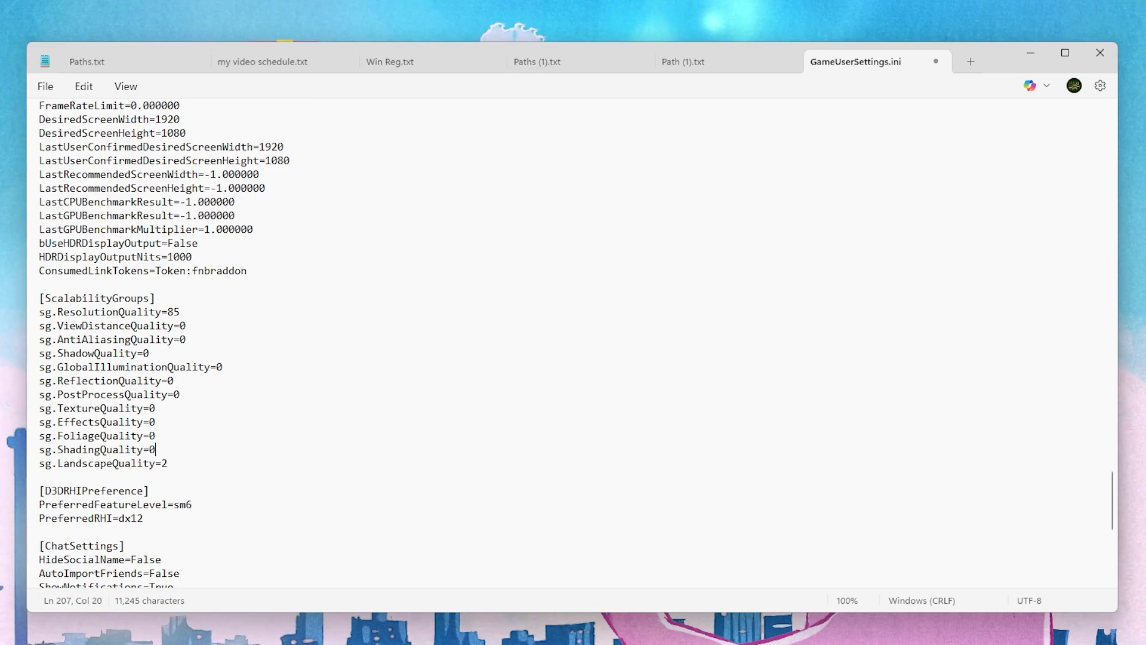
pyautogui.click(187, 463)
pyautogui.press('BackSpace')
pyautogui.write('0')
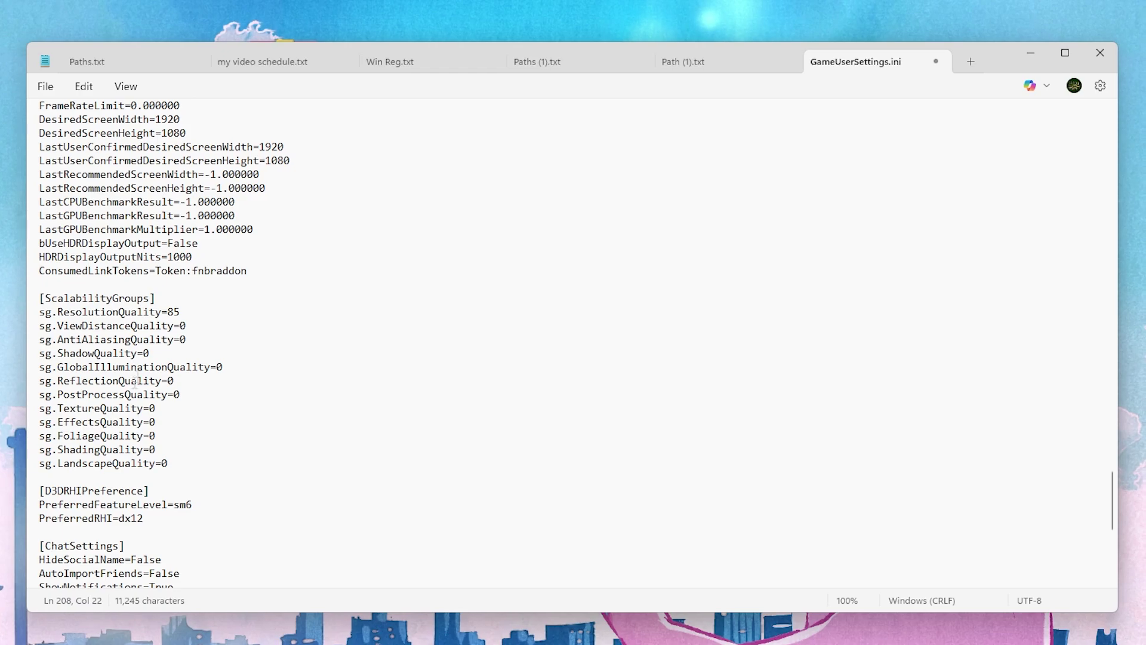
# Step: Check the end of the edited file and bring up Notepad's File menu
pyautogui.scroll(-9, 77, 194)
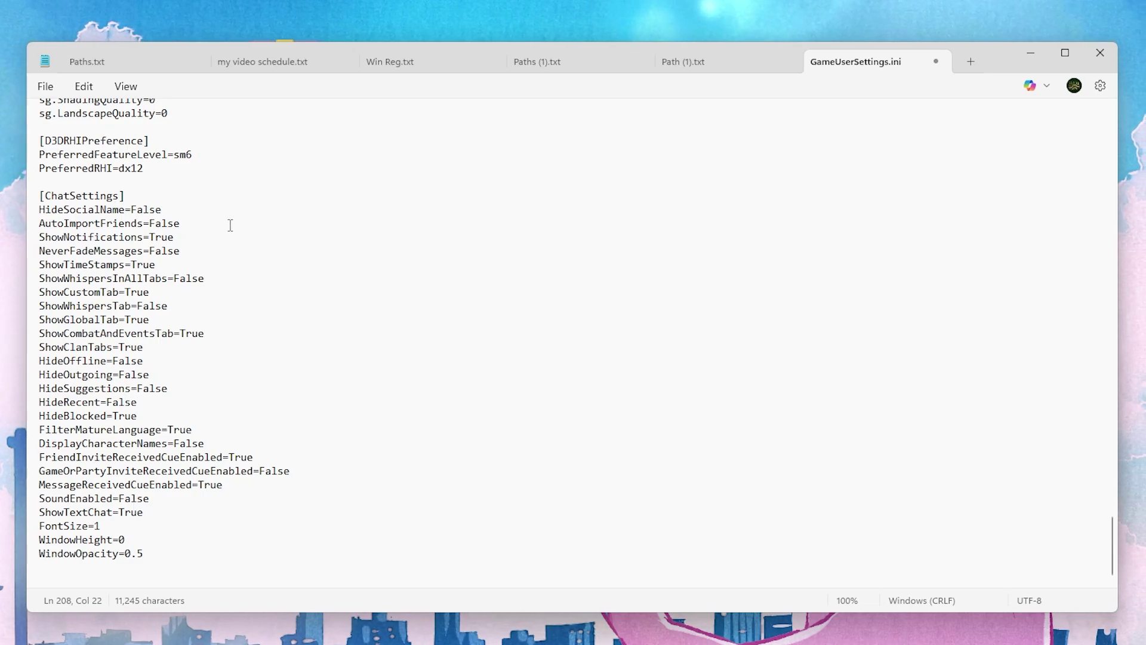
pyautogui.scroll(4, 230, 225)
pyautogui.click(47, 87)
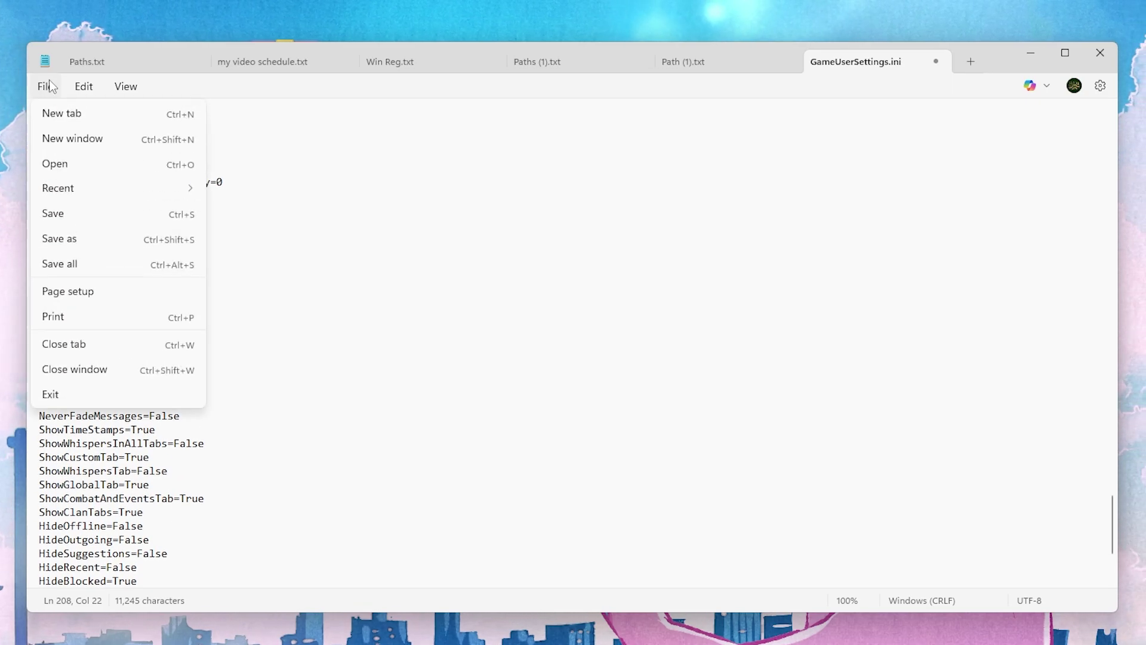